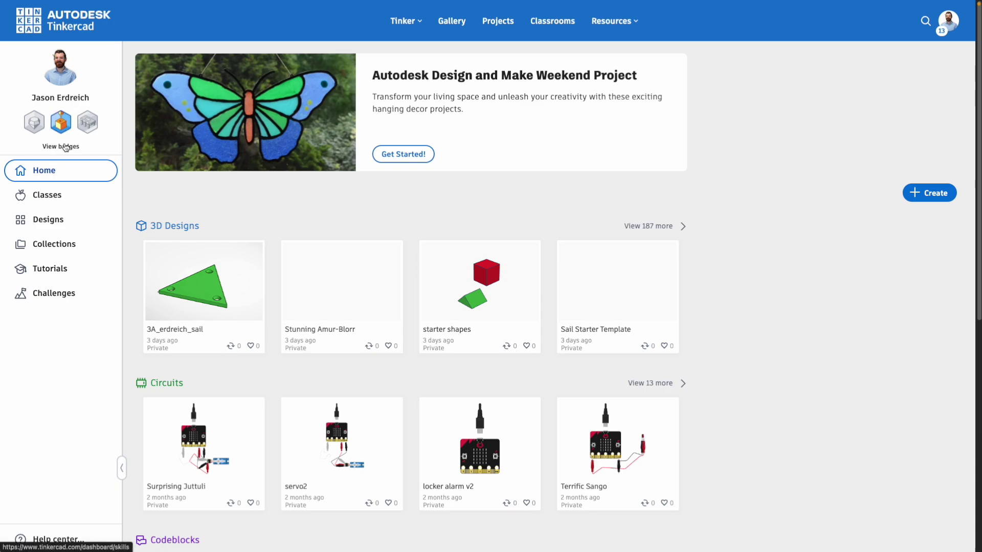
Step: Open Classes, check the Co-teaching list, then show the classes you teach
left_click(47, 198)
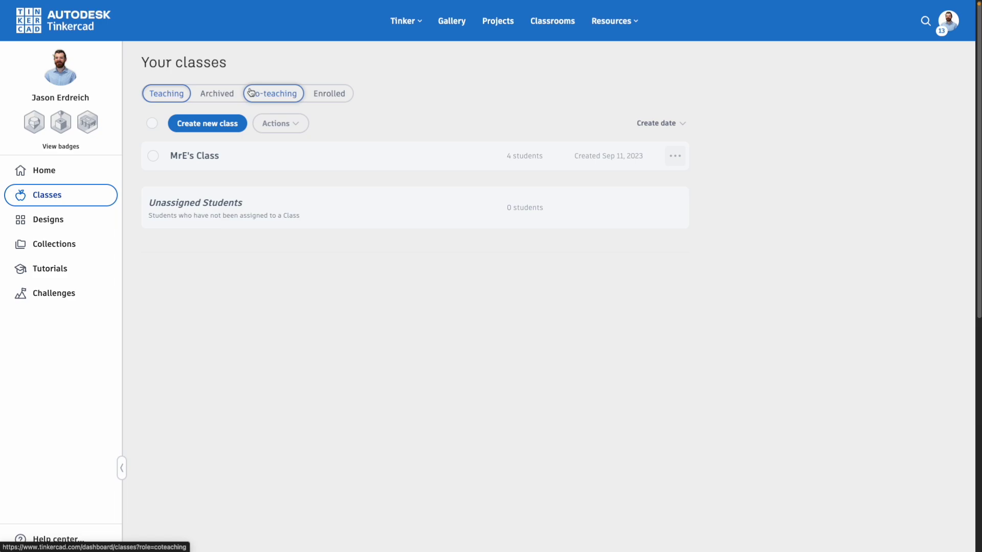
left_click(272, 94)
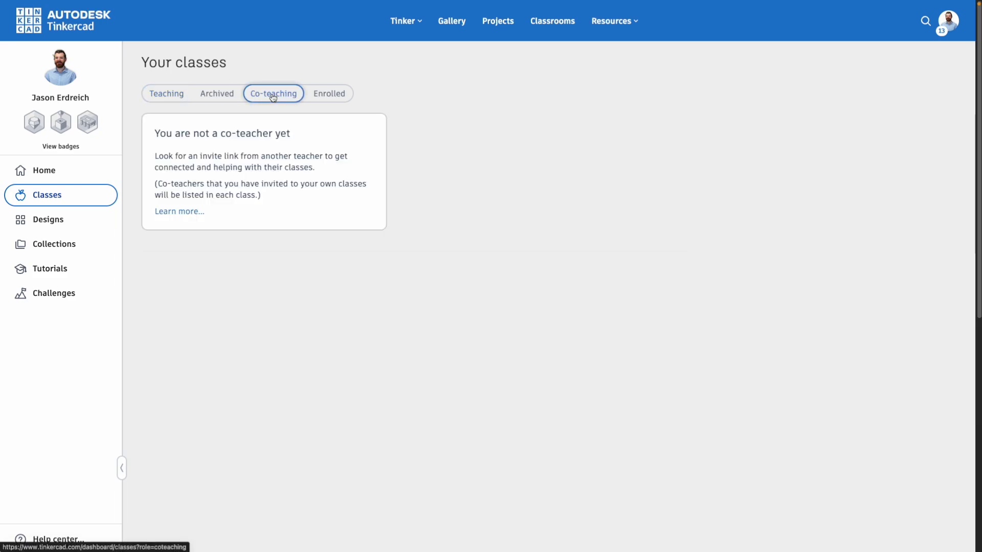
left_click(152, 97)
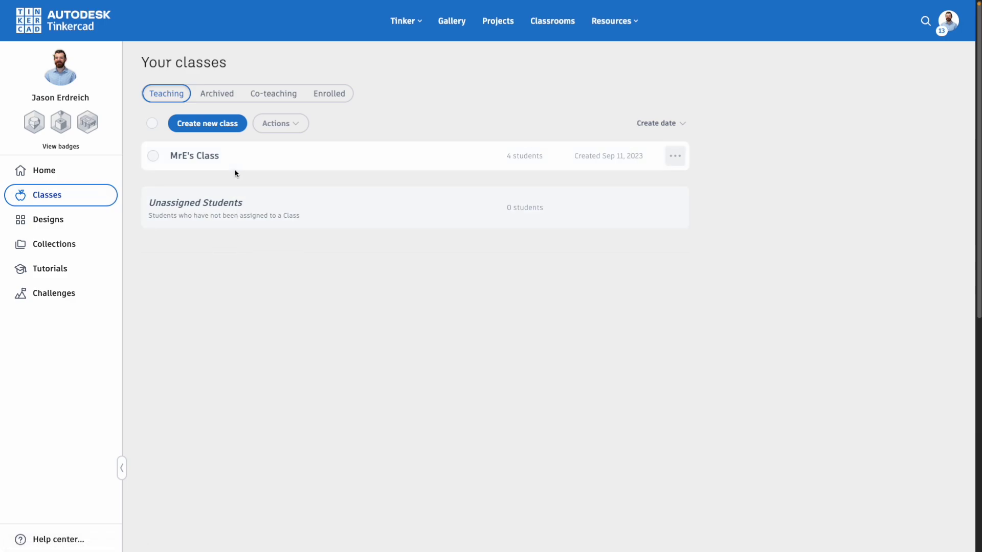
Step: Start a new class named 'example' for Grades 6-8 and 9-12
left_click(220, 128)
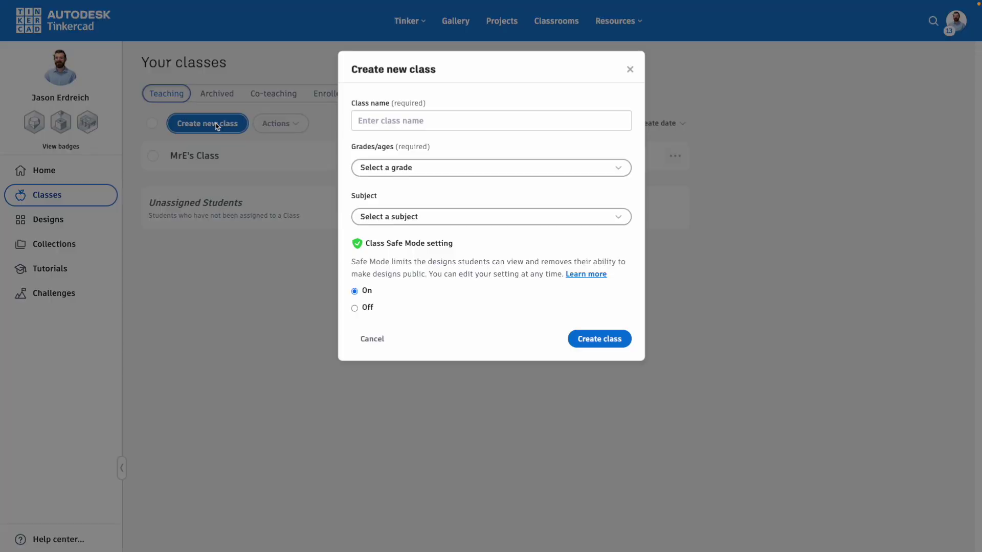
left_click(403, 113)
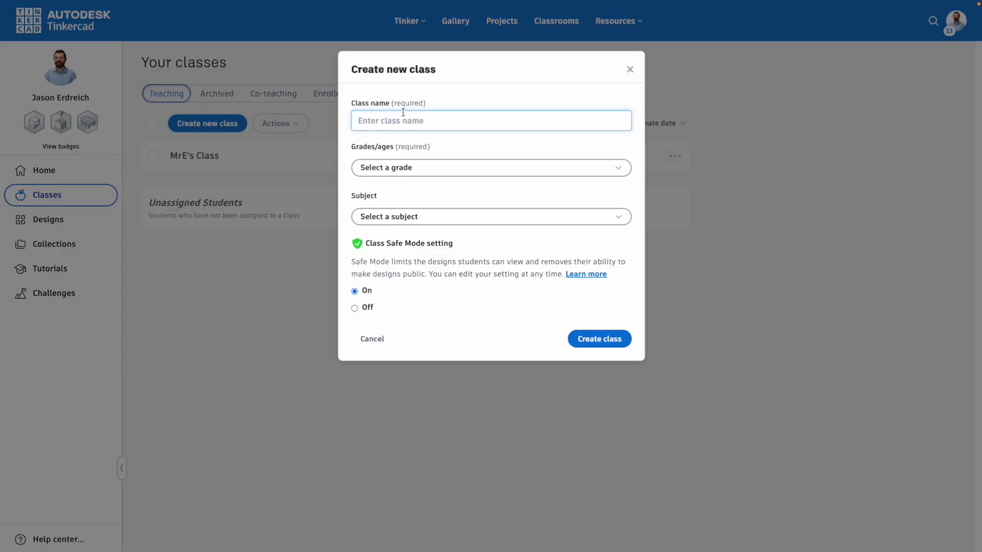
type("example")
left_click(401, 167)
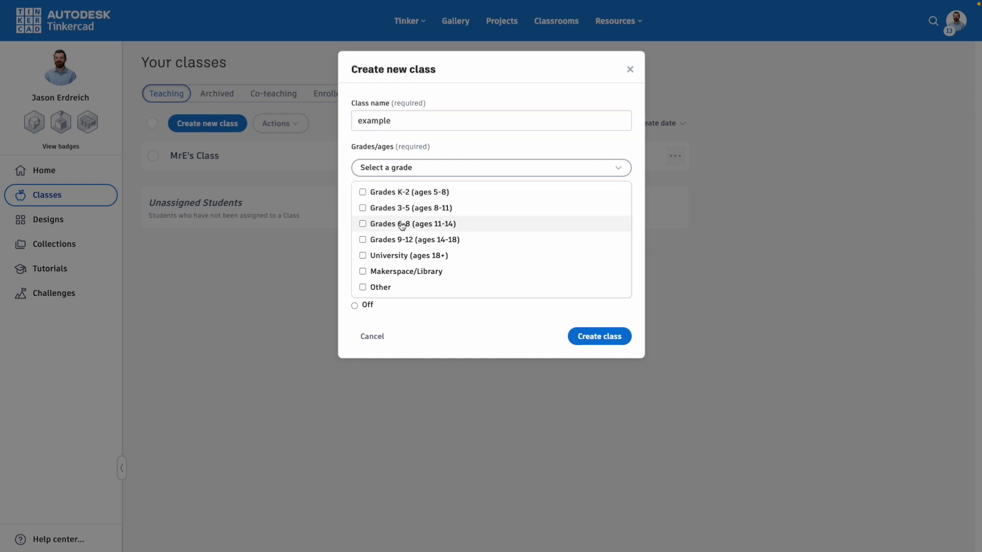
left_click(401, 225)
left_click(401, 239)
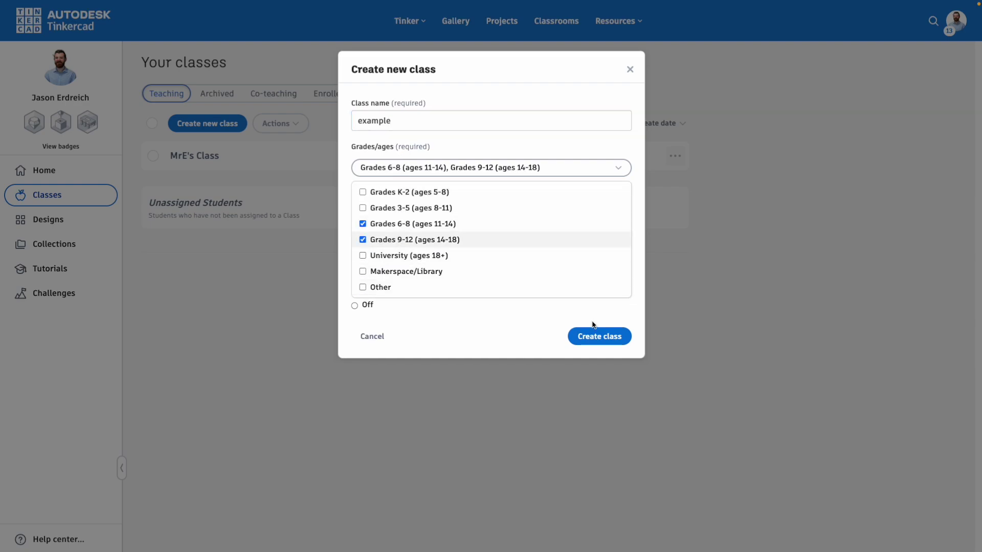
left_click(514, 323)
Step: Add Electronics, Engineering and Design / 3D Design subjects and create the class
left_click(430, 220)
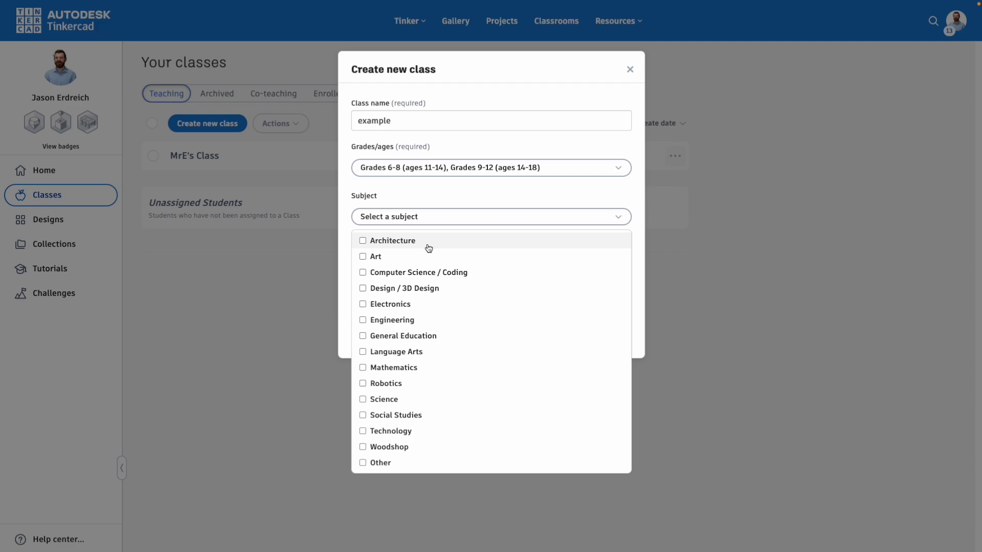
left_click(407, 304)
left_click(404, 320)
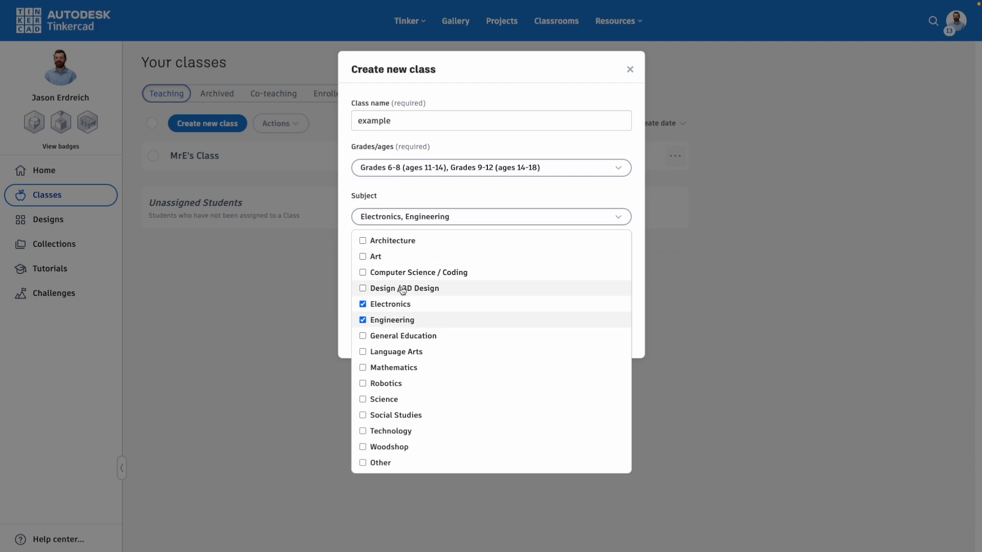
left_click(402, 288)
left_click(465, 194)
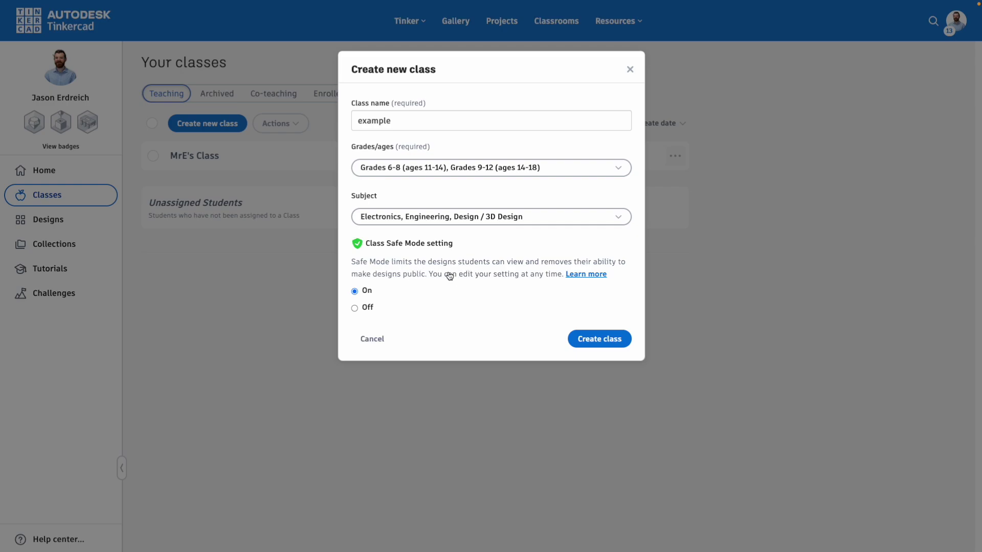
left_click(596, 341)
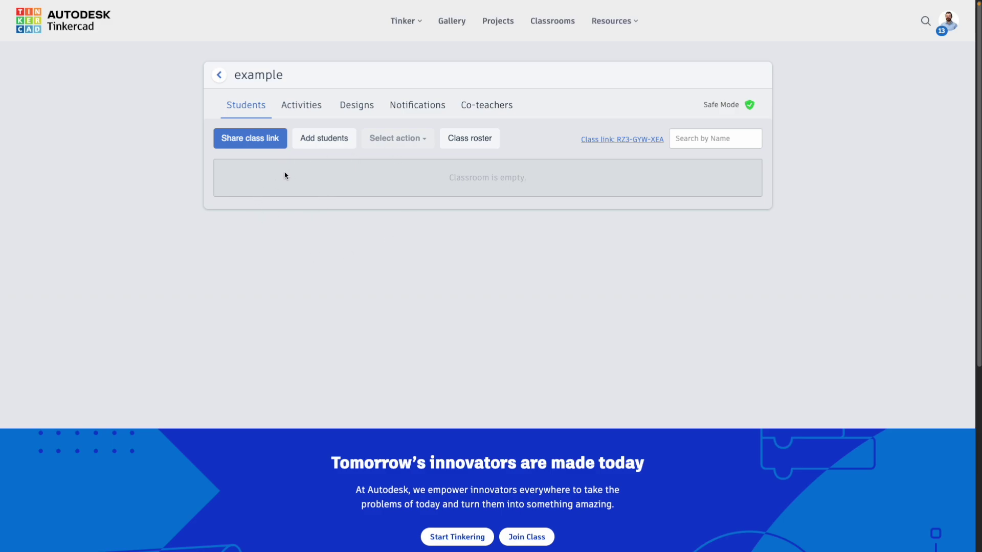
Step: Save a student seat with the student's full name and a shortened nickname
left_click(315, 143)
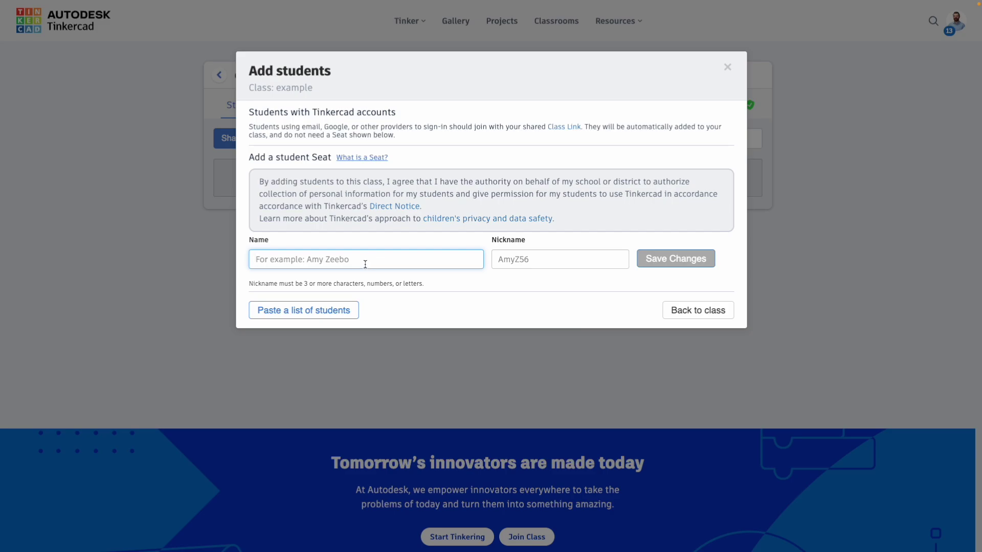
double_click(555, 259)
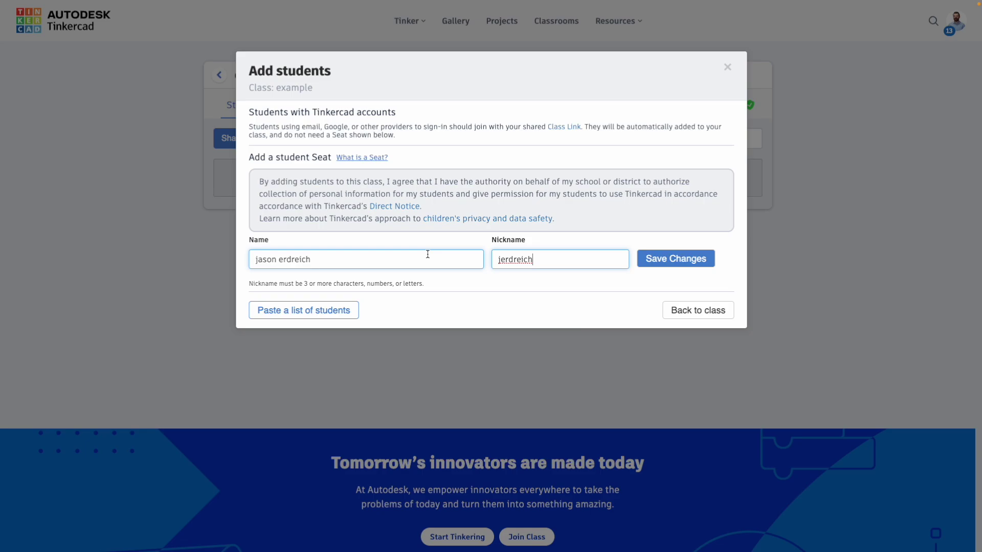
left_click(673, 265)
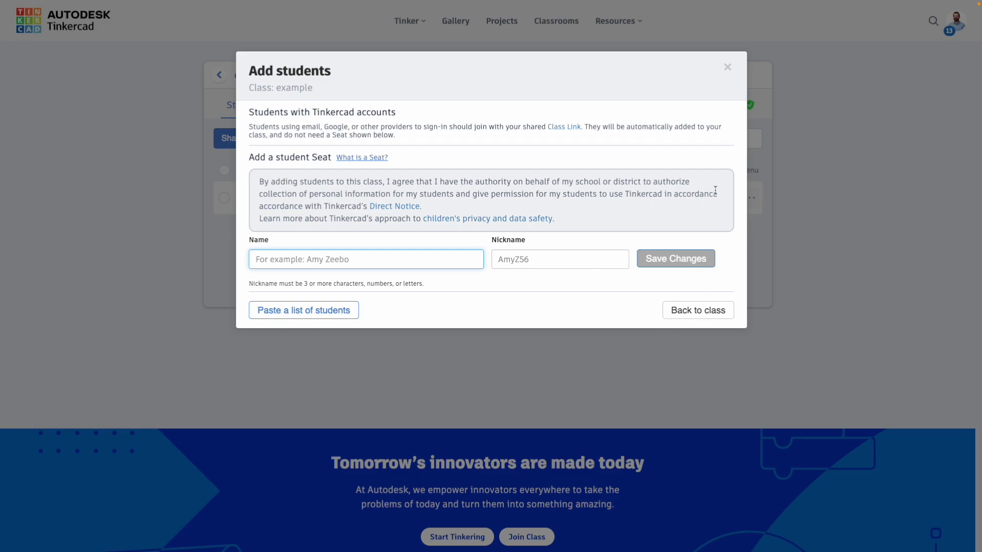
left_click(727, 67)
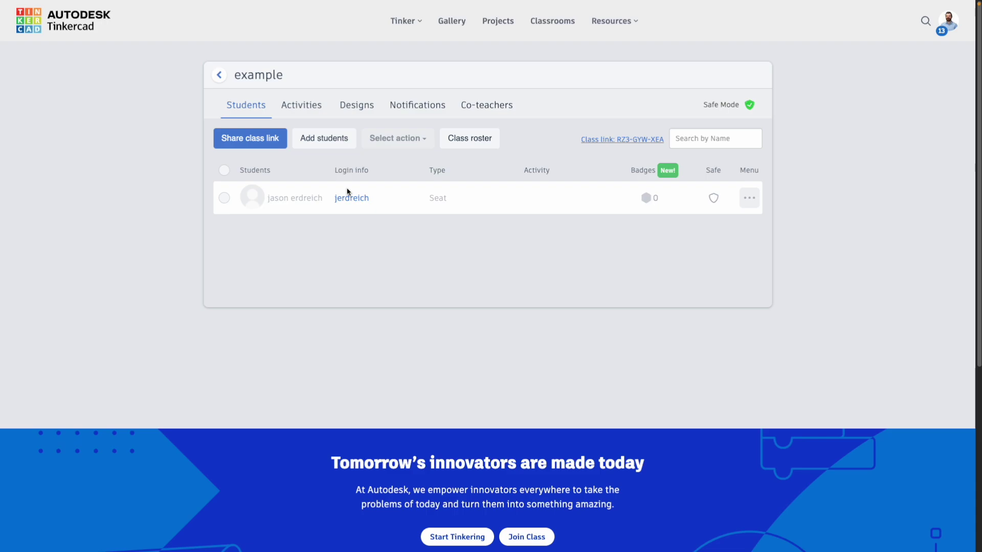
Step: Enter the example class's class code on the student join page
left_click(265, 144)
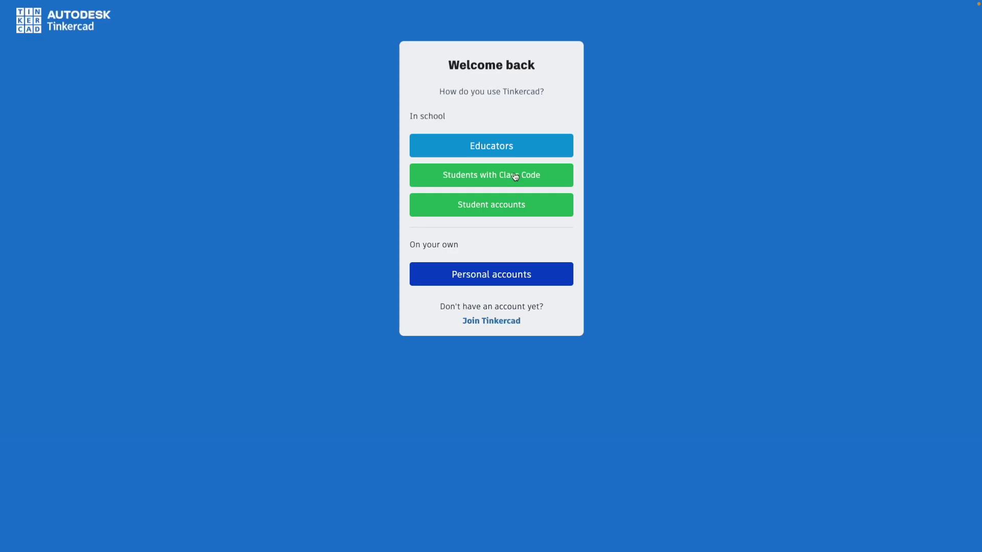
left_click(515, 176)
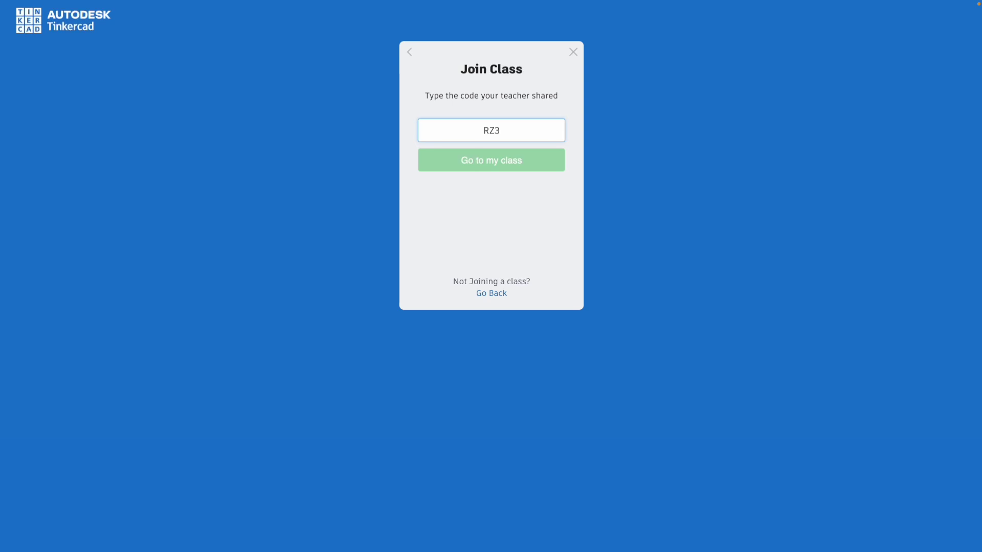
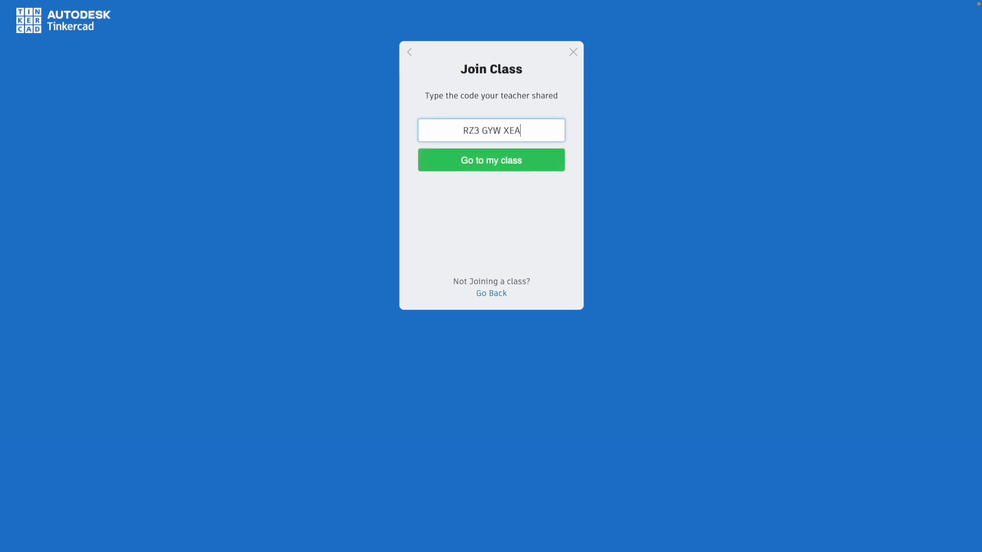
left_click(477, 160)
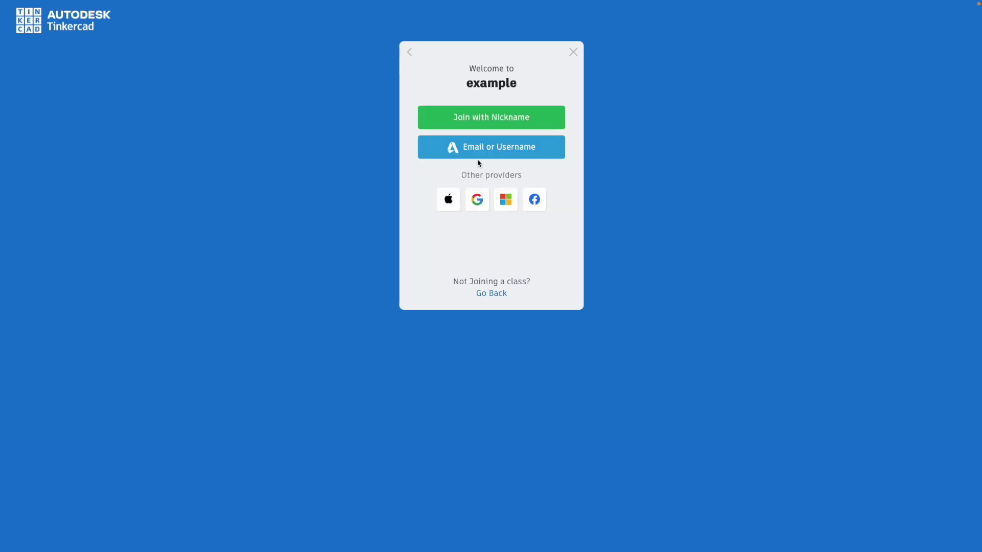
Step: Join with the student's nickname and return to the class page
left_click(485, 118)
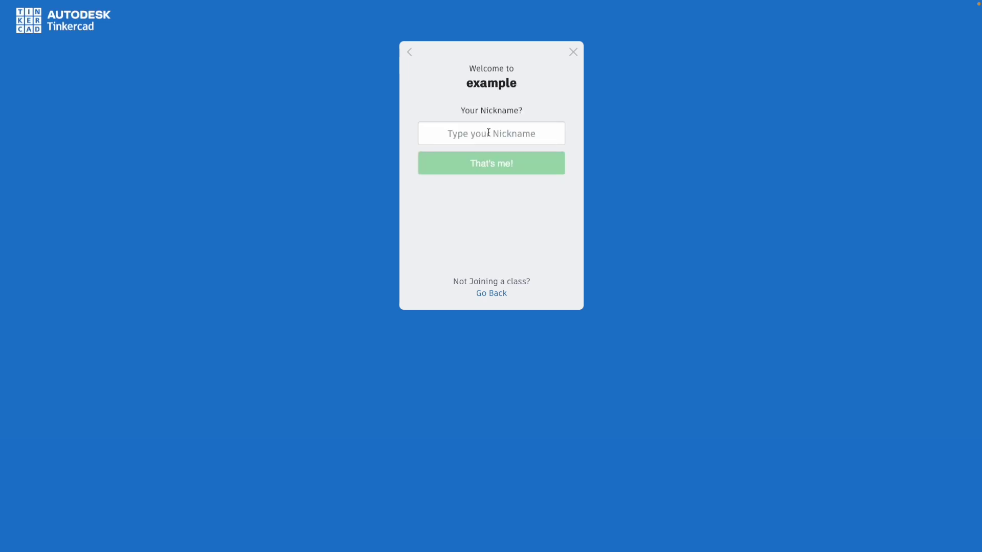
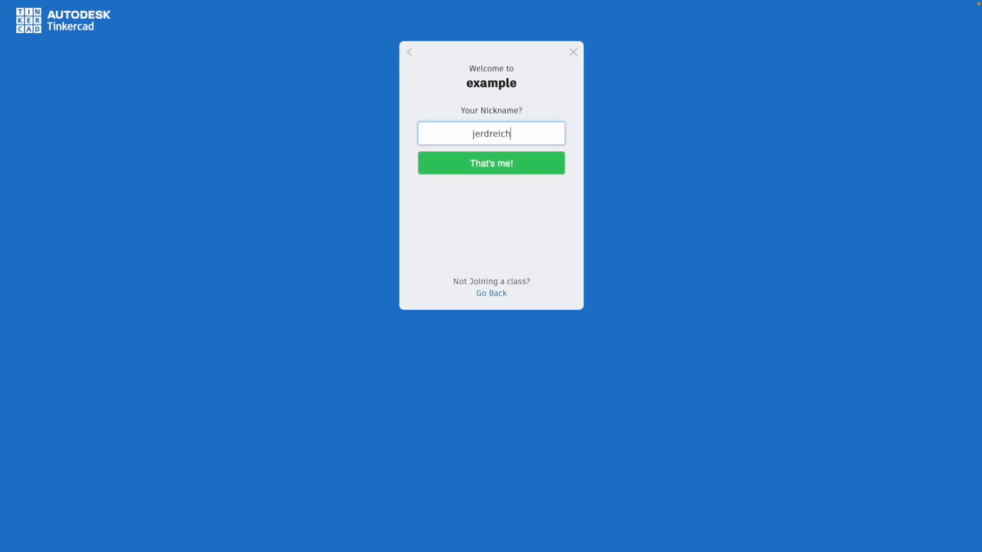
left_click(489, 158)
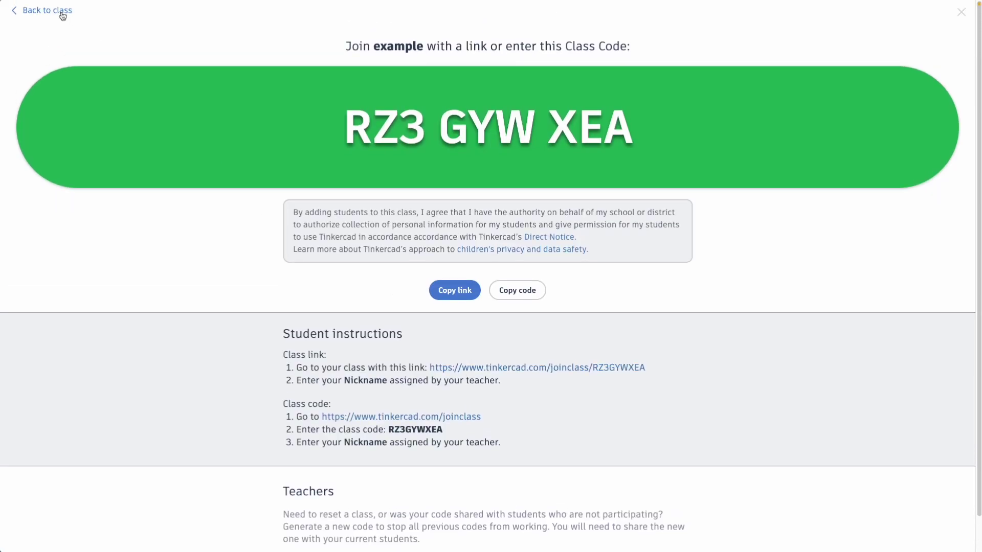
left_click(47, 11)
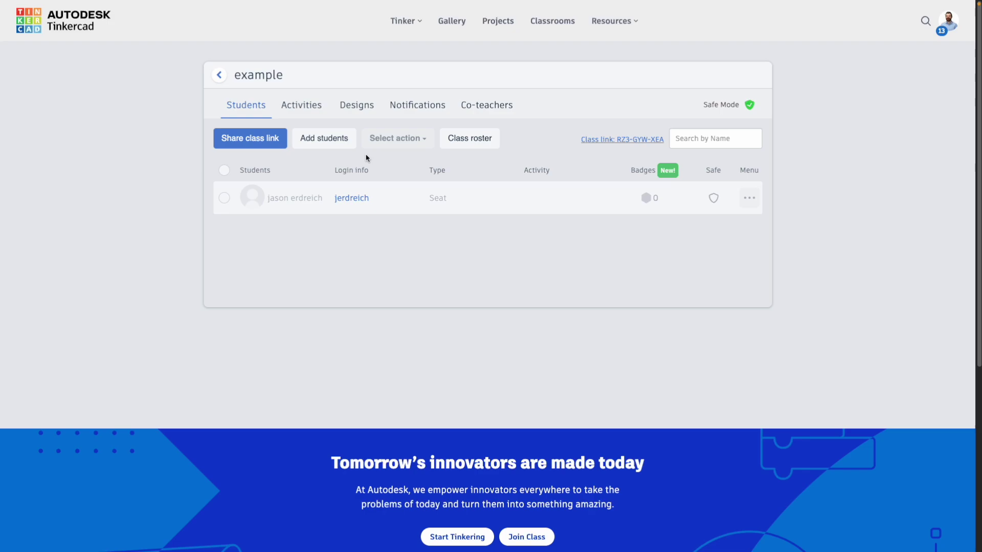
Step: Create a 'catapult design' activity described as submitting and sharing catapult designs under constraints
left_click(296, 111)
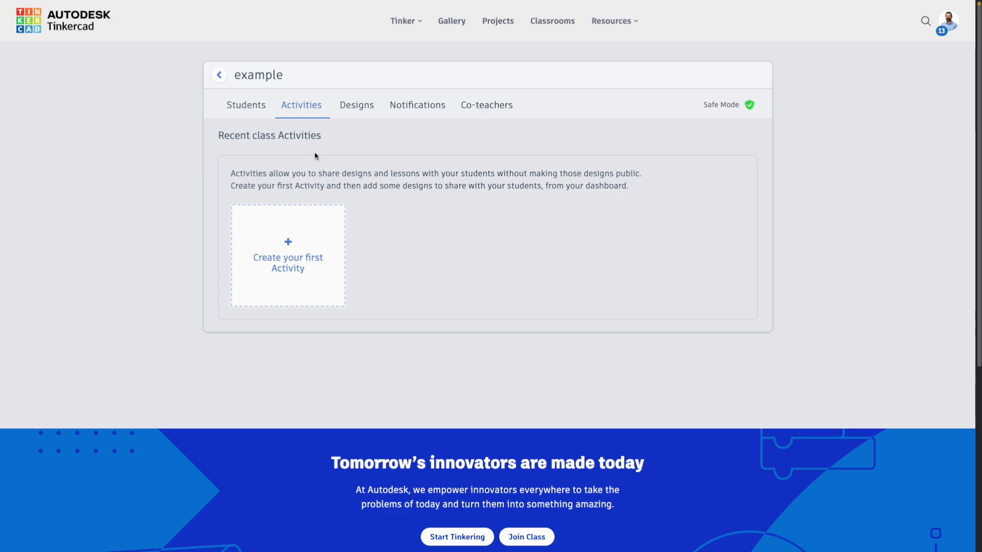
left_click(308, 234)
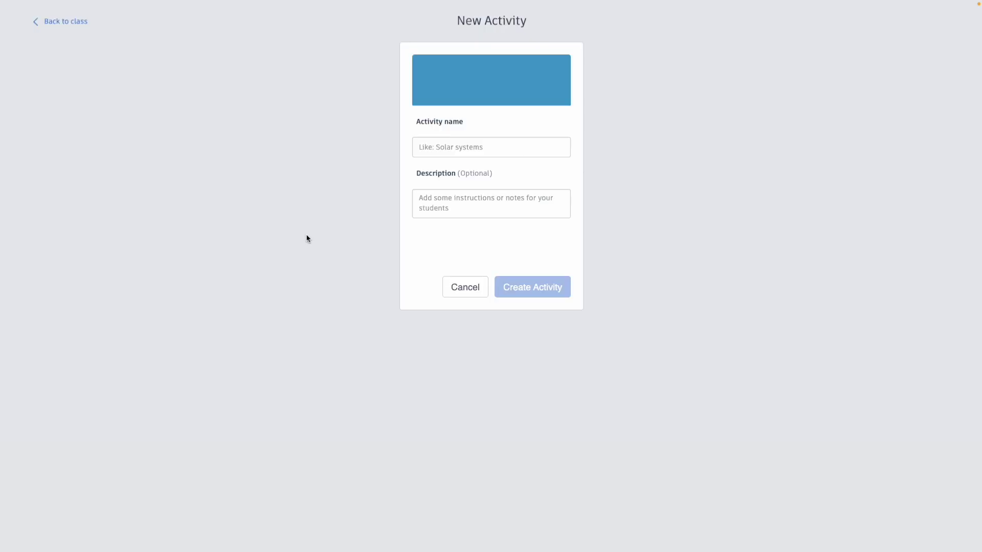
left_click(454, 153)
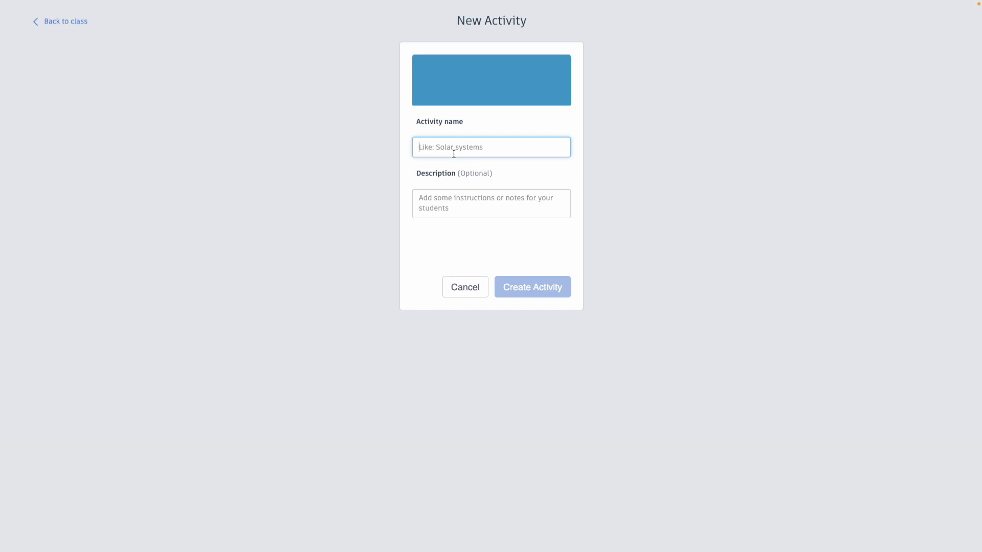
type("catapult design")
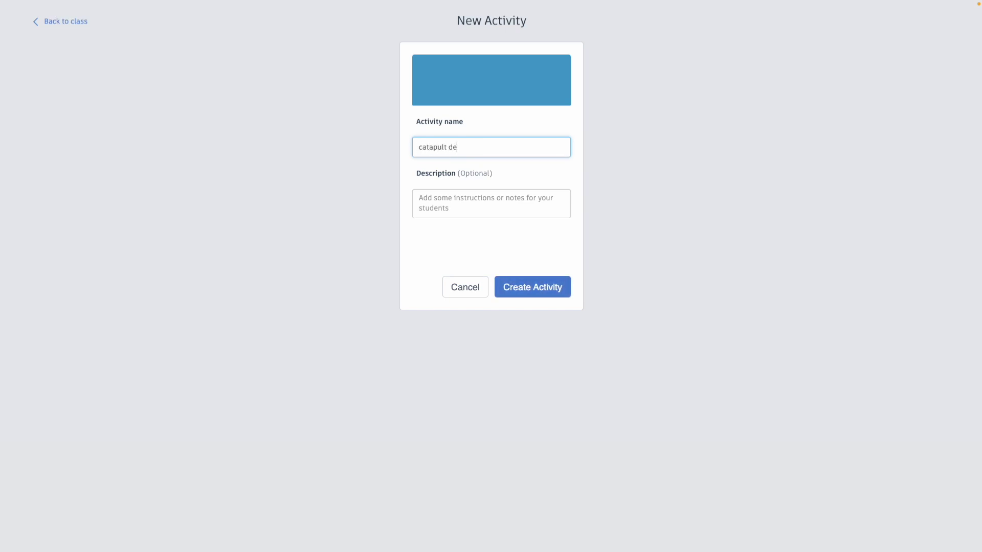
key("Tab")
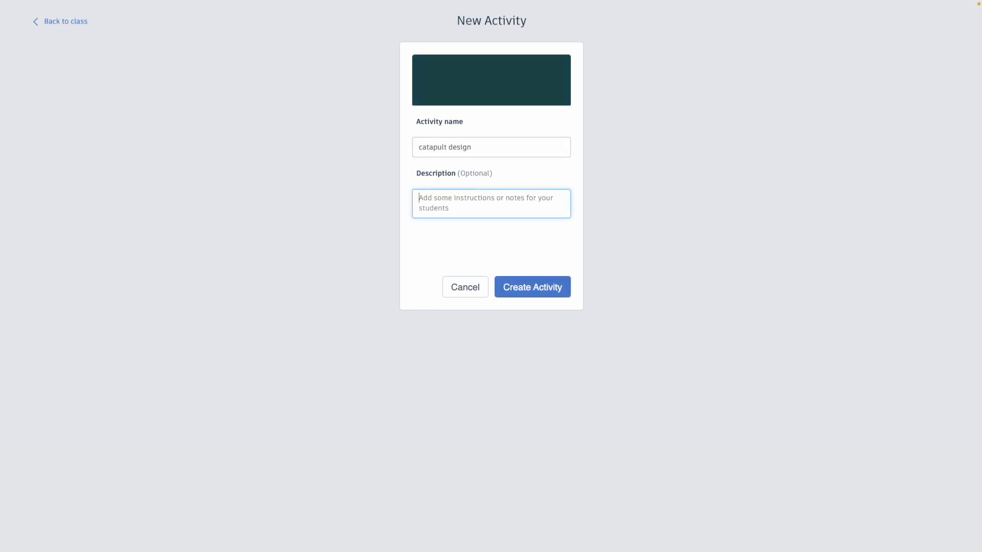
type("use this activity to submit and share your catapult designs under the constraints o")
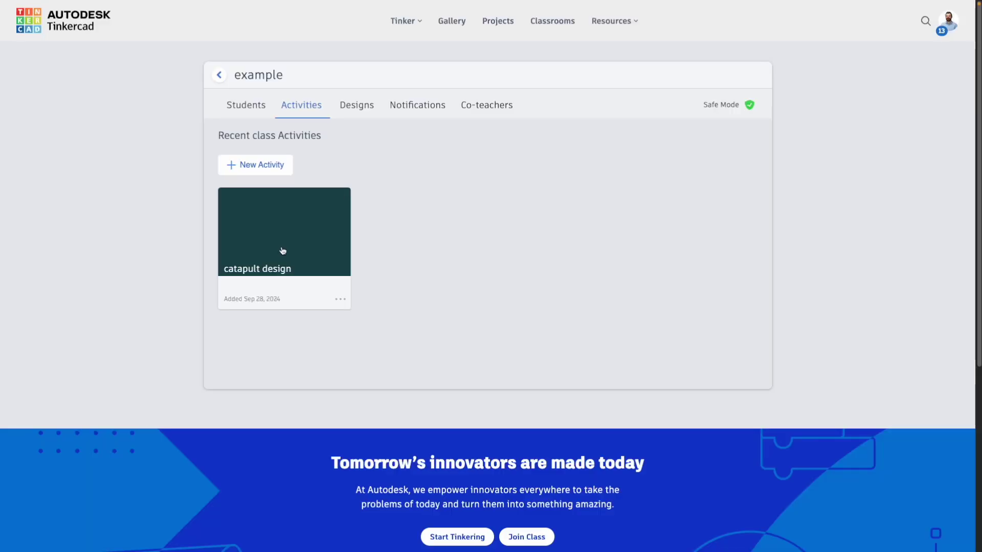
Step: Open the catapult design activity, try the Codeblocks, Tutorials and Designs filters, and list new-design types
left_click(282, 250)
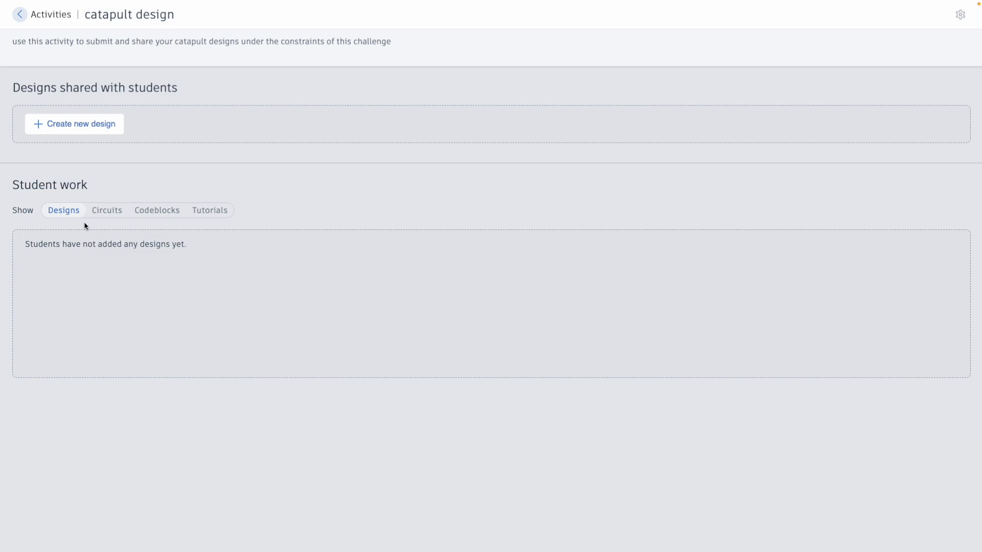
left_click(155, 214)
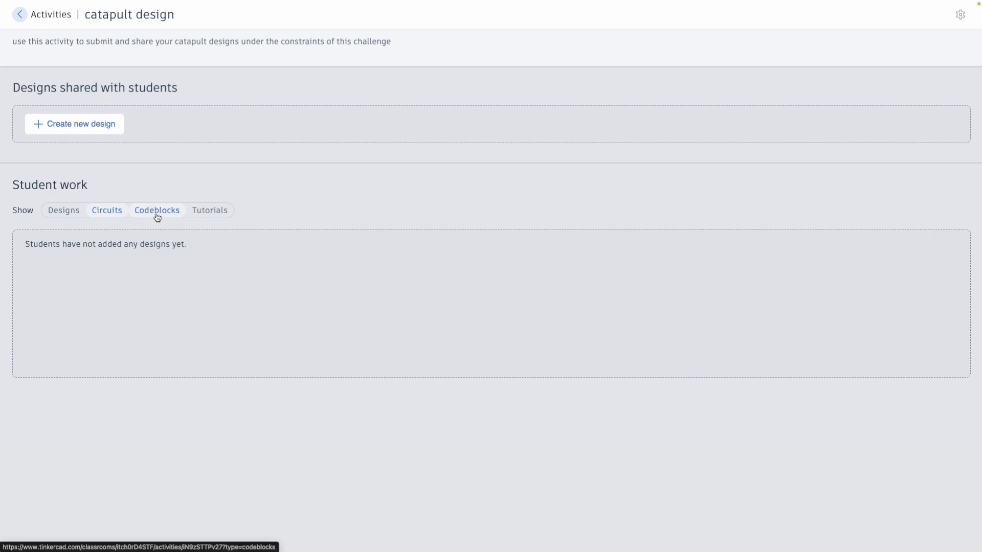
left_click(191, 216)
left_click(66, 210)
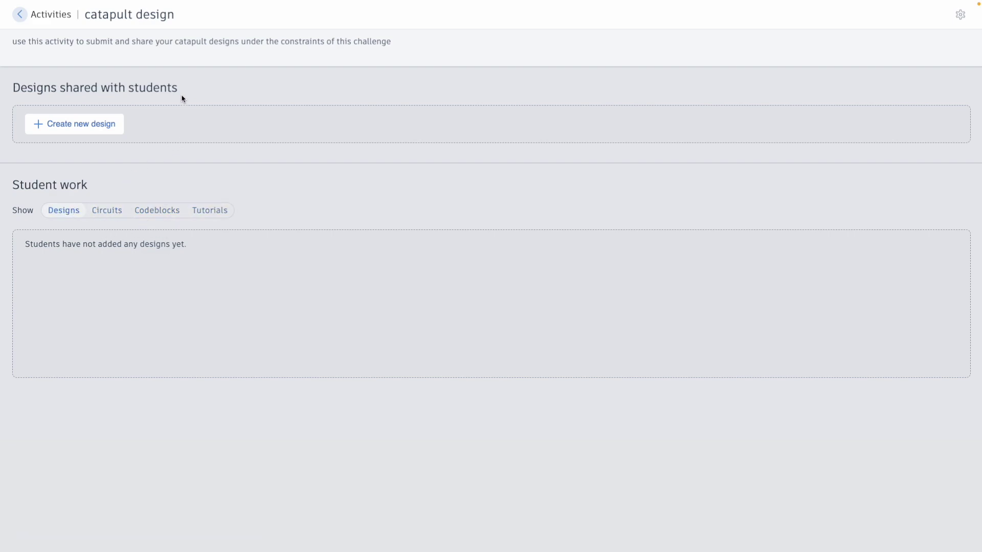
left_click(81, 131)
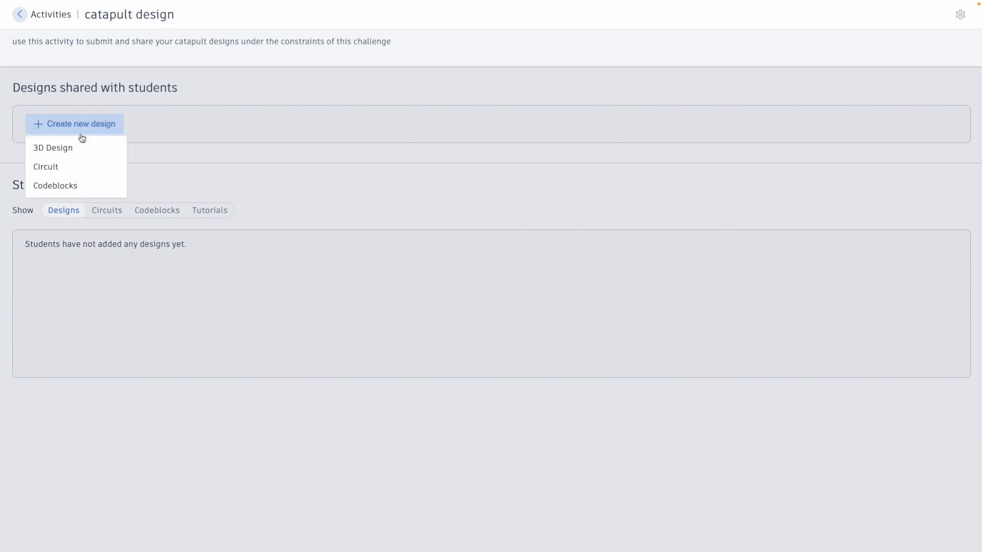
Step: Create a new shared 3D design titled 'catapult template'
left_click(82, 152)
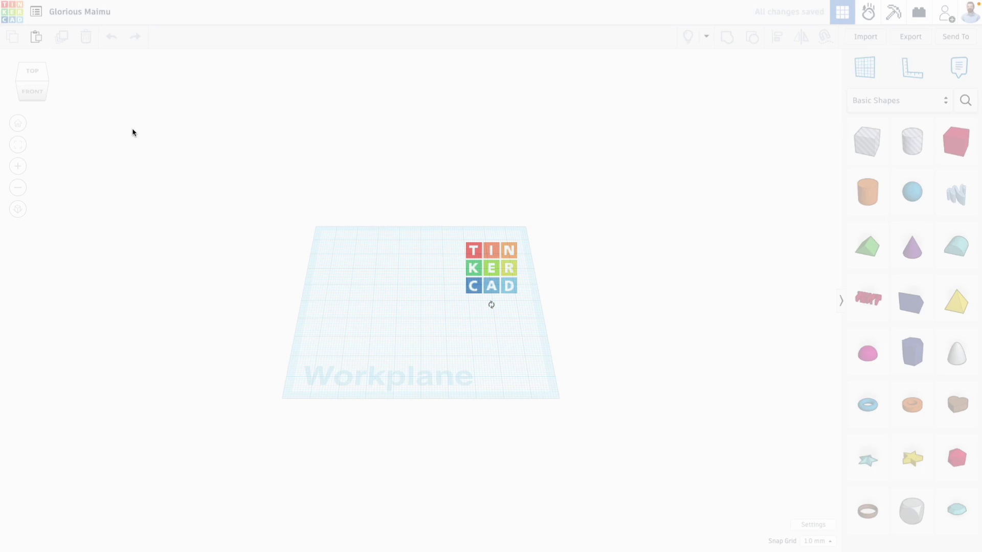
left_click(84, 12)
type("cat")
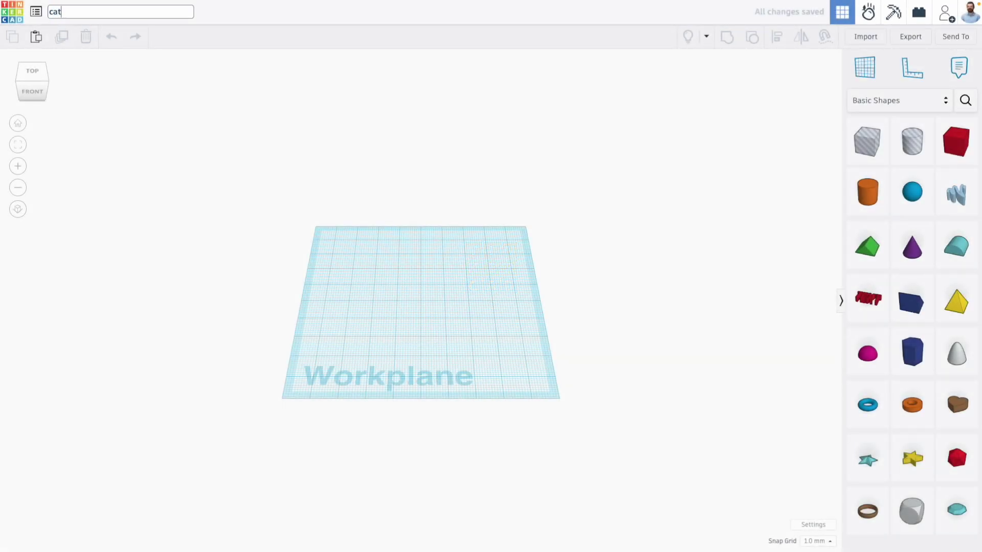
type("apult template")
left_click(648, 138)
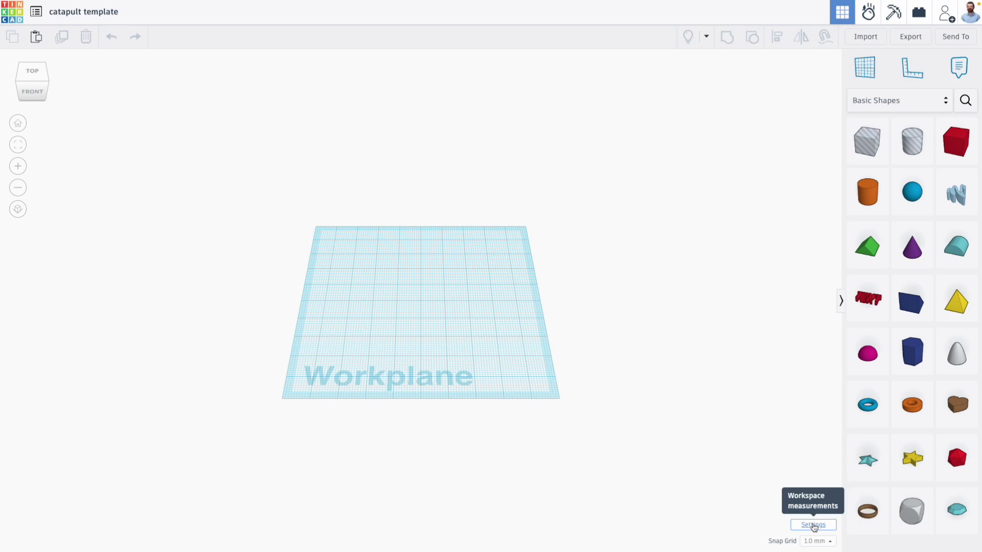
Step: Resize the workplane to 80 by 80 mm
left_click(806, 527)
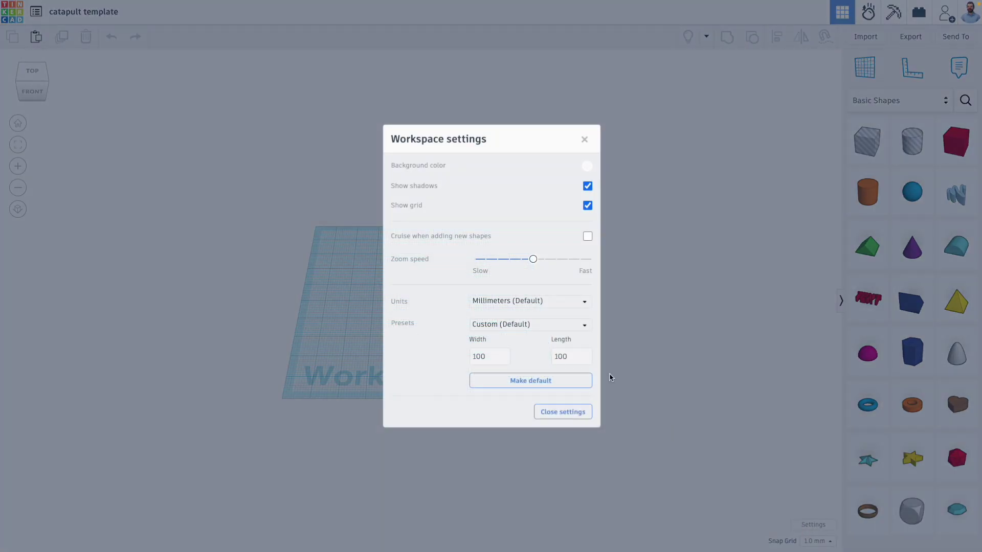
left_click(470, 353)
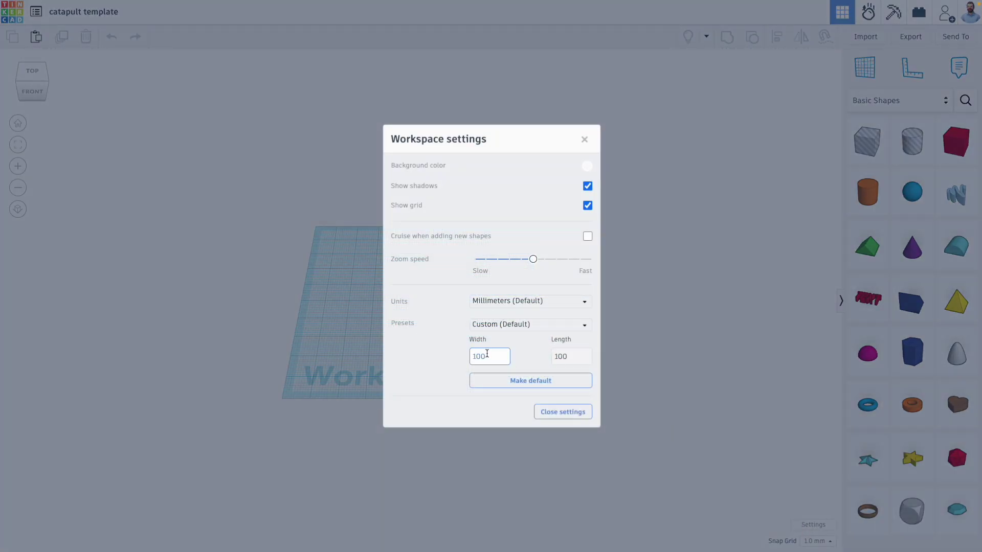
double_click(486, 353)
type("80")
double_click(579, 358)
type("80")
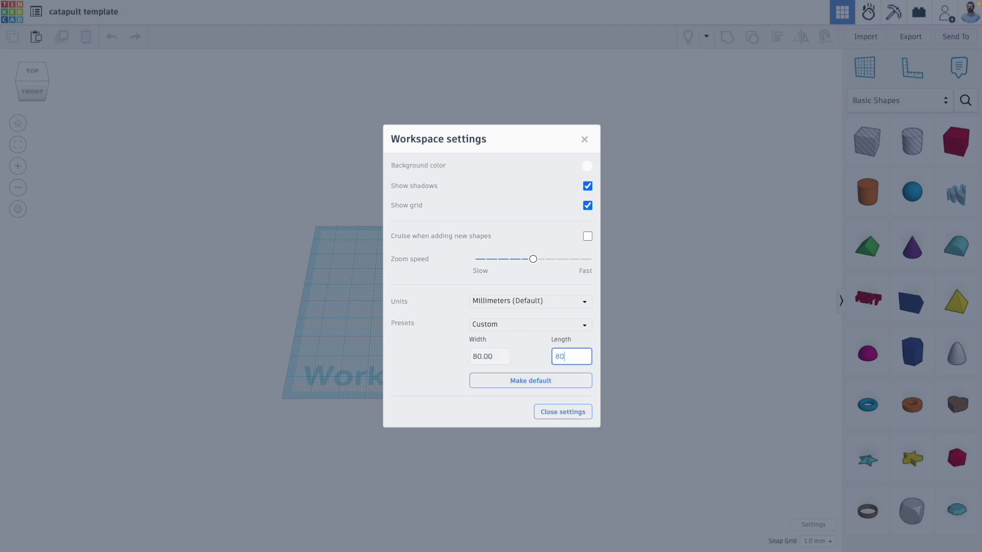
left_click(563, 412)
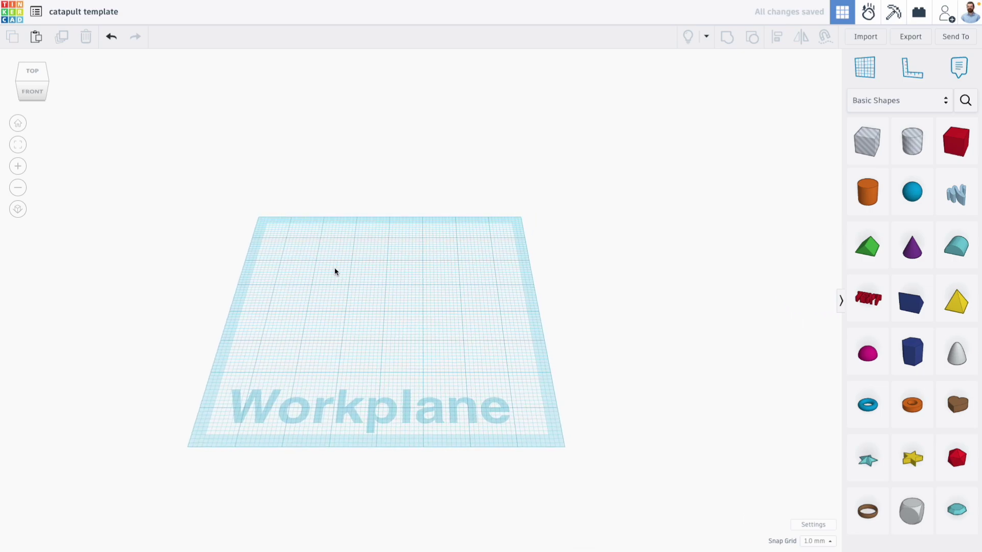
Step: Place a sphere, colour it white, and enlarge it to 27 mm
middle_click_drag(355, 289, 372, 292)
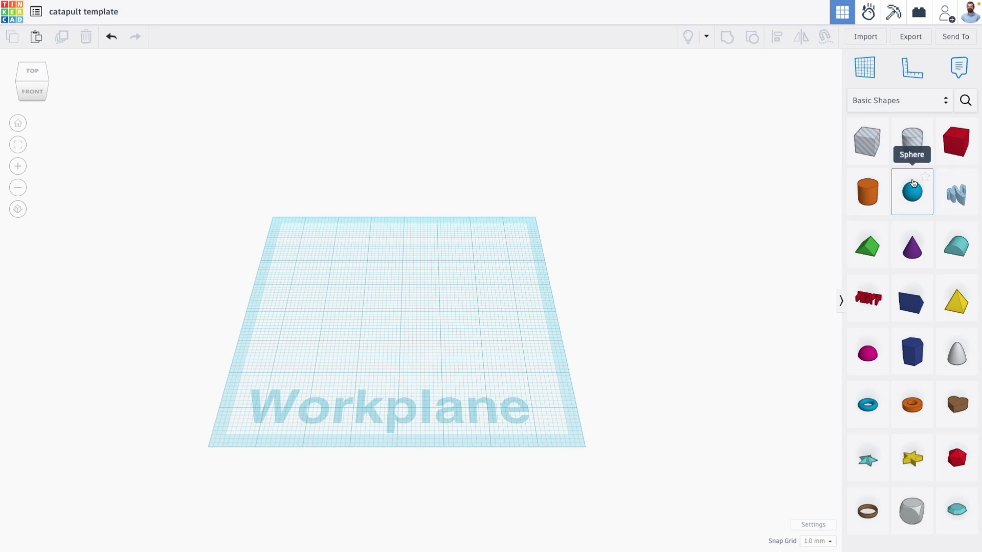
left_click_drag(913, 183, 329, 305)
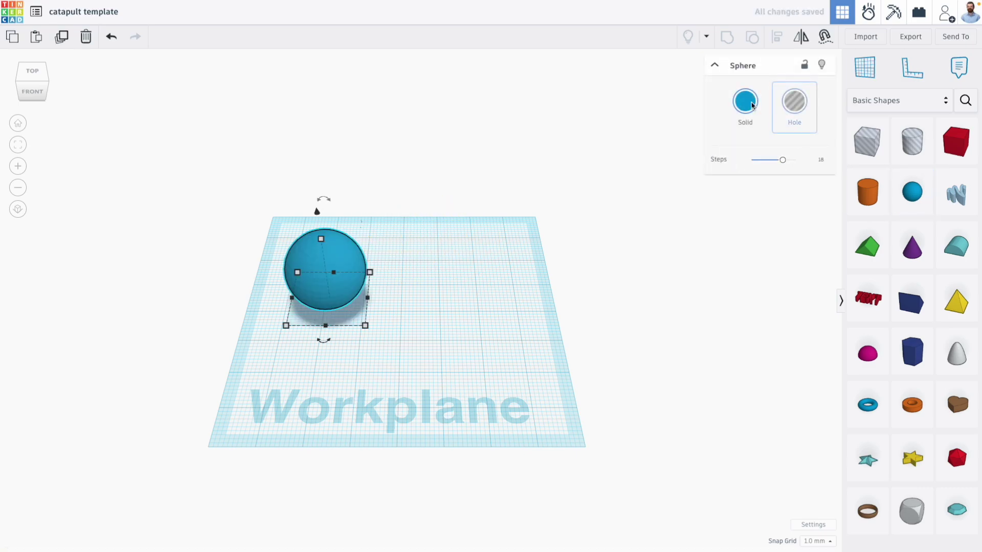
left_click(752, 105)
left_click(837, 186)
left_click(417, 275)
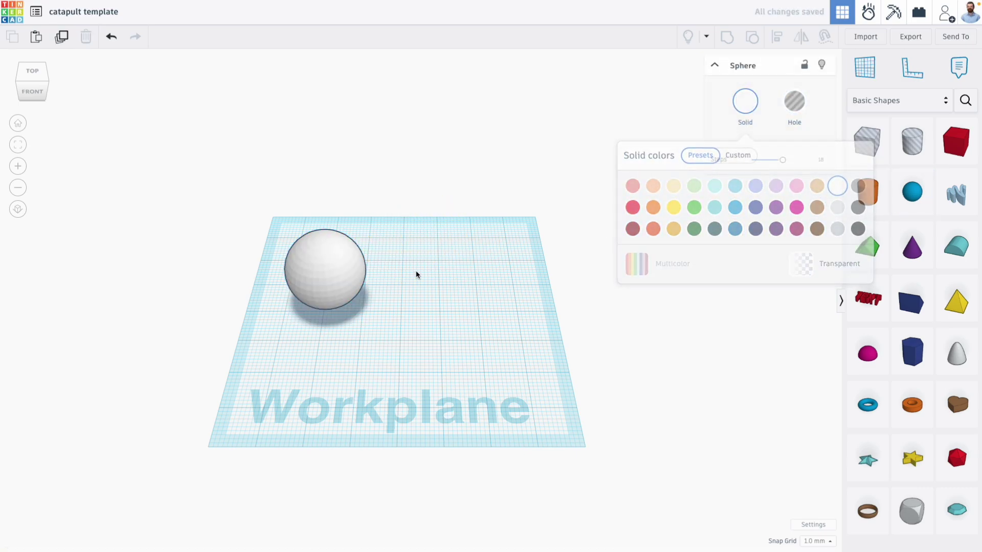
left_click(332, 268)
left_click_drag(322, 237, 324, 219, "shift")
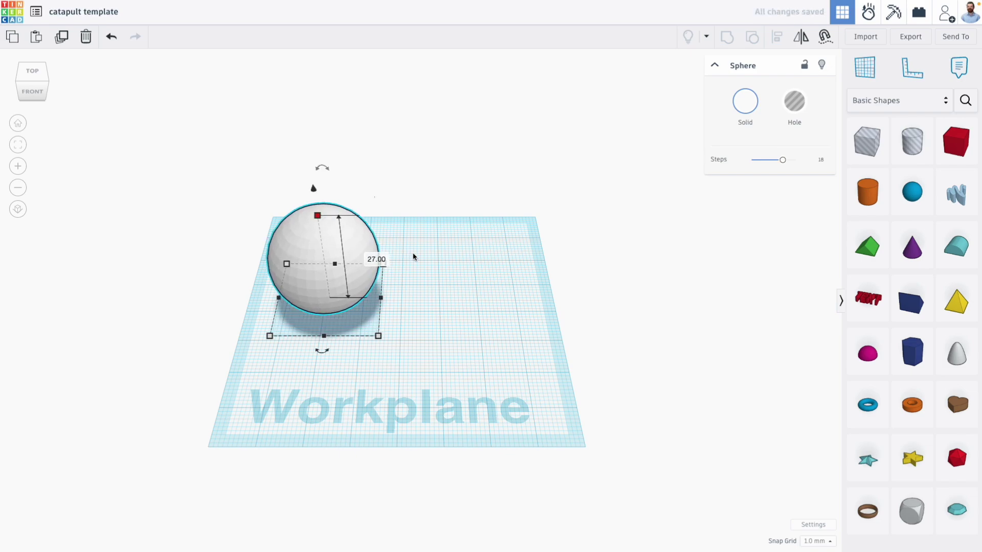
left_click(480, 325)
left_click(366, 289)
left_click(443, 335)
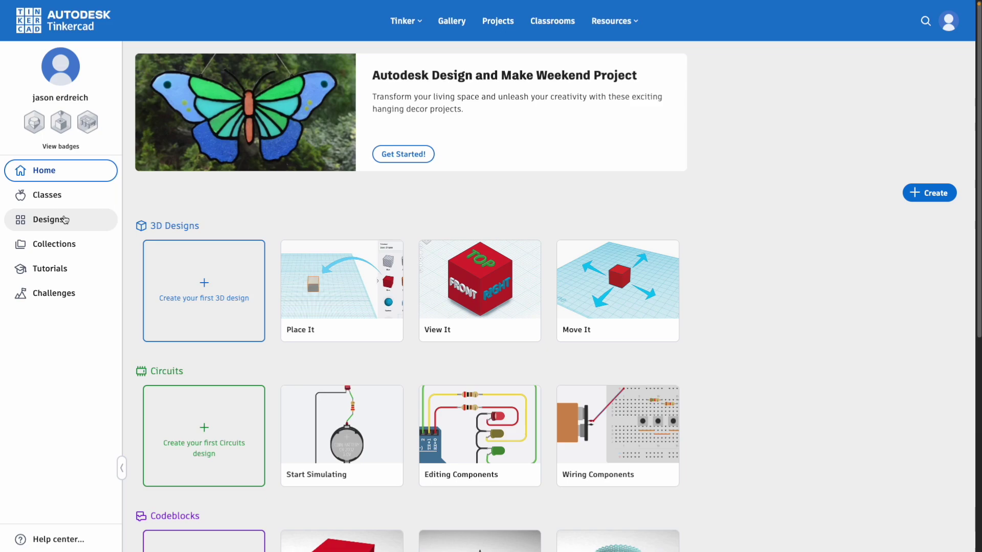
Step: Go to Classes, open the example class and its catapult design activity
left_click(47, 195)
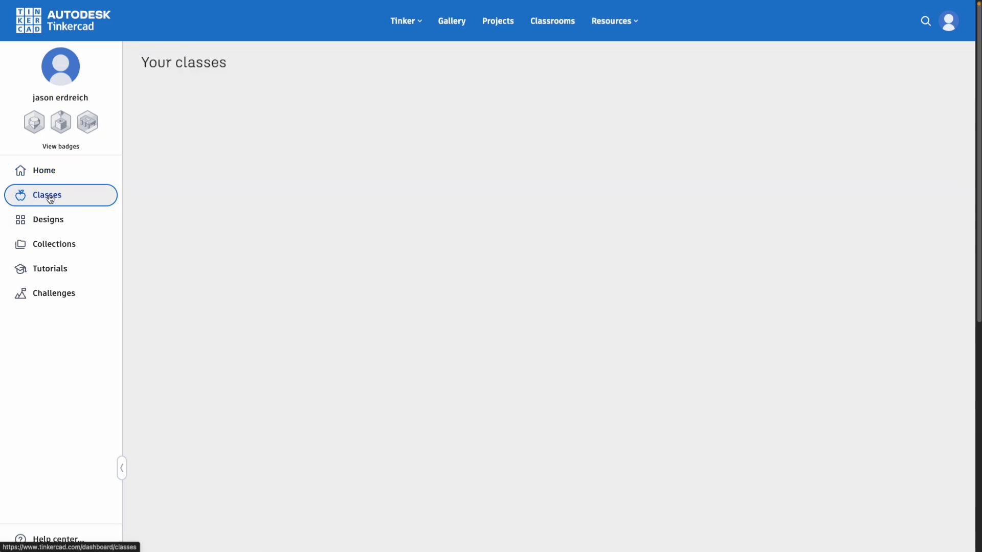
left_click(171, 101)
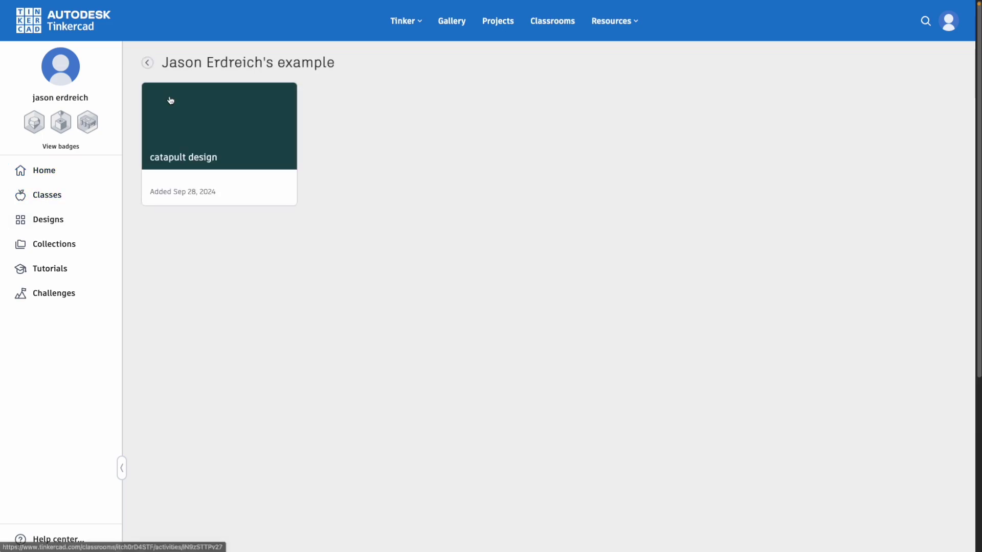
left_click(193, 132)
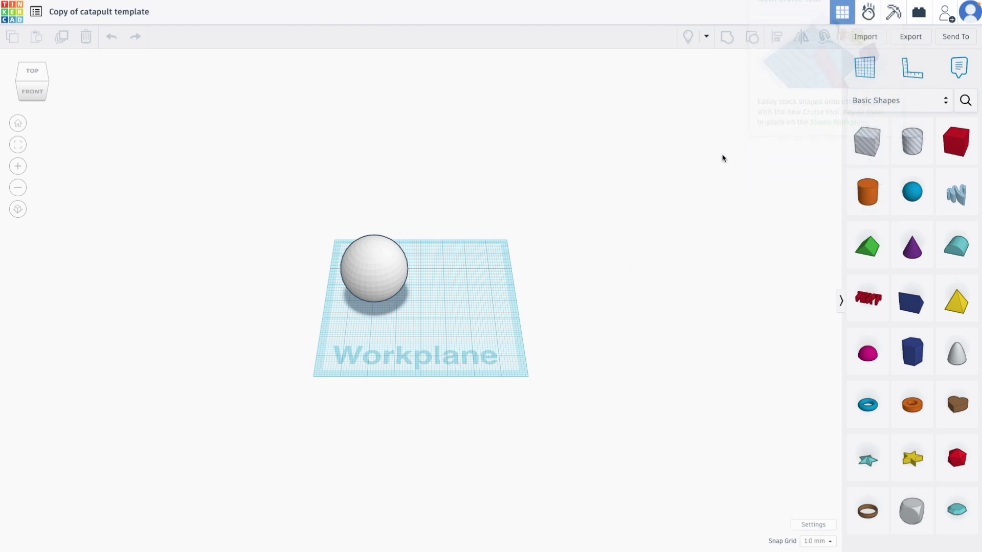
Step: Build a ring from a cylinder and cylinder hole, and place it under the sphere
right_click_drag(626, 320, 578, 310)
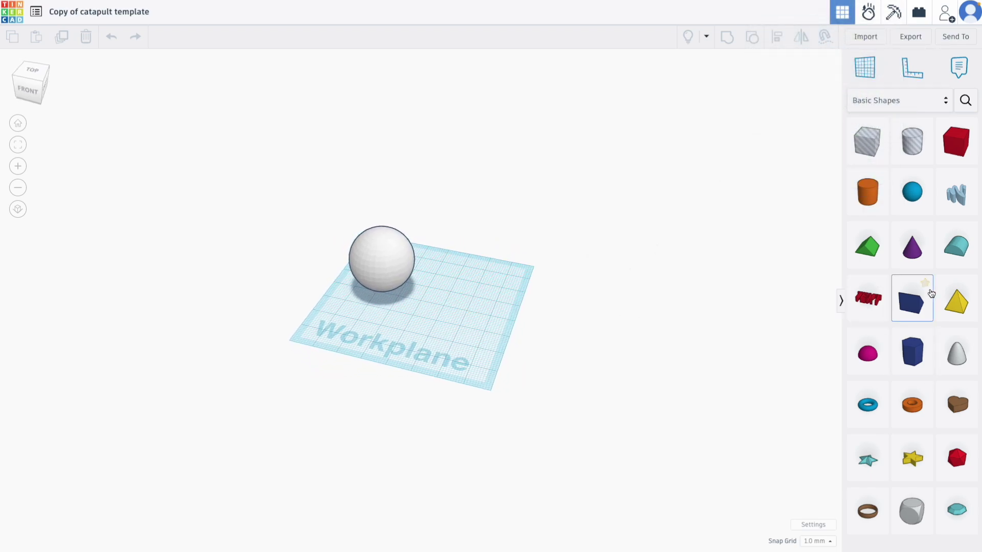
left_click_drag(868, 192, 450, 286)
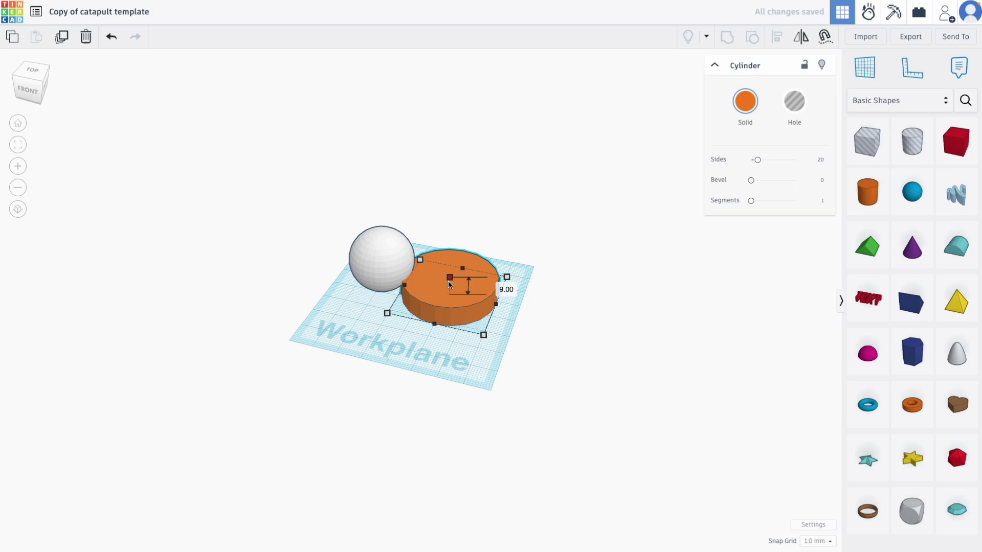
left_click_drag(450, 282, 450, 261)
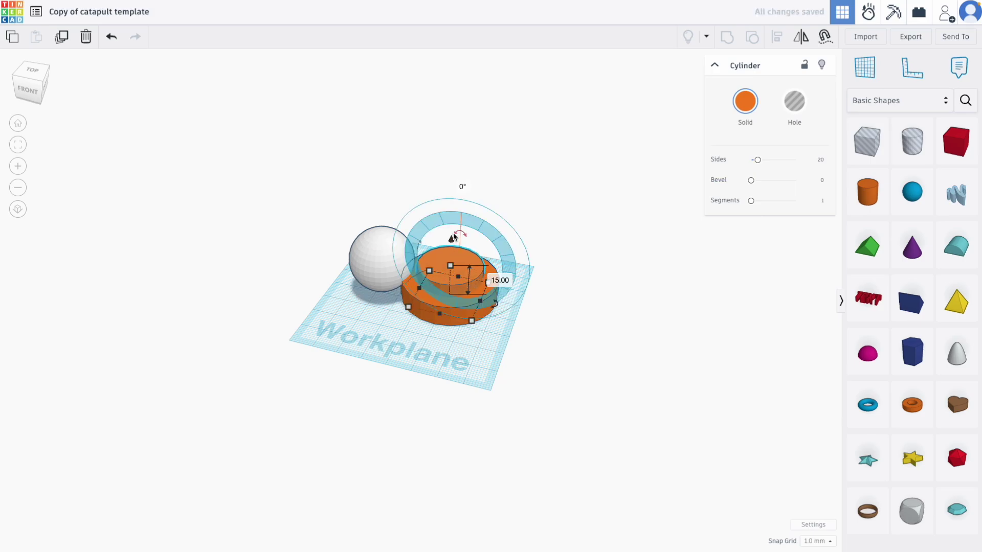
left_click(794, 101)
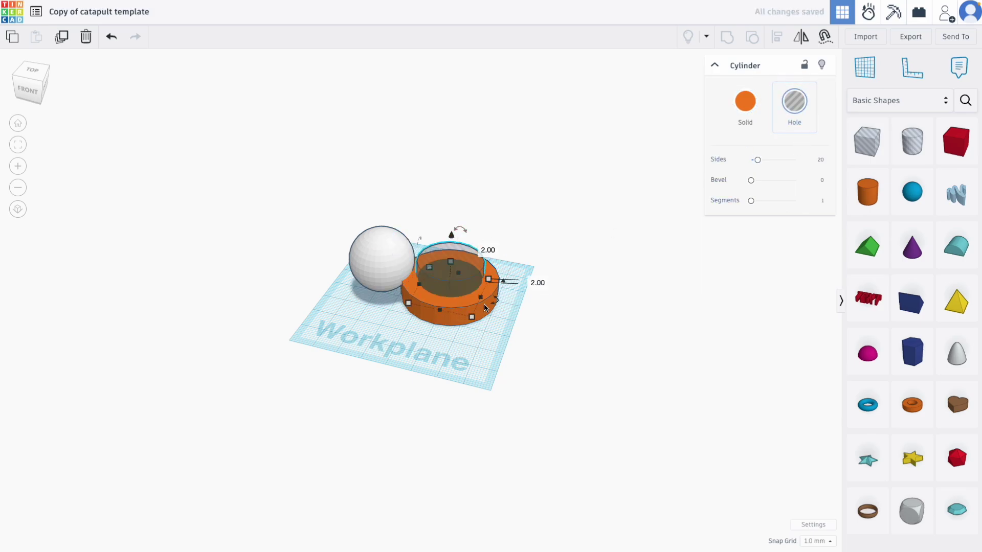
left_click(466, 309, "shift")
key("ctrl+g")
left_click_drag(466, 309, 401, 305)
Step: Stretch a box into a long arm and group it with the ring
left_click(943, 156)
left_click(438, 285)
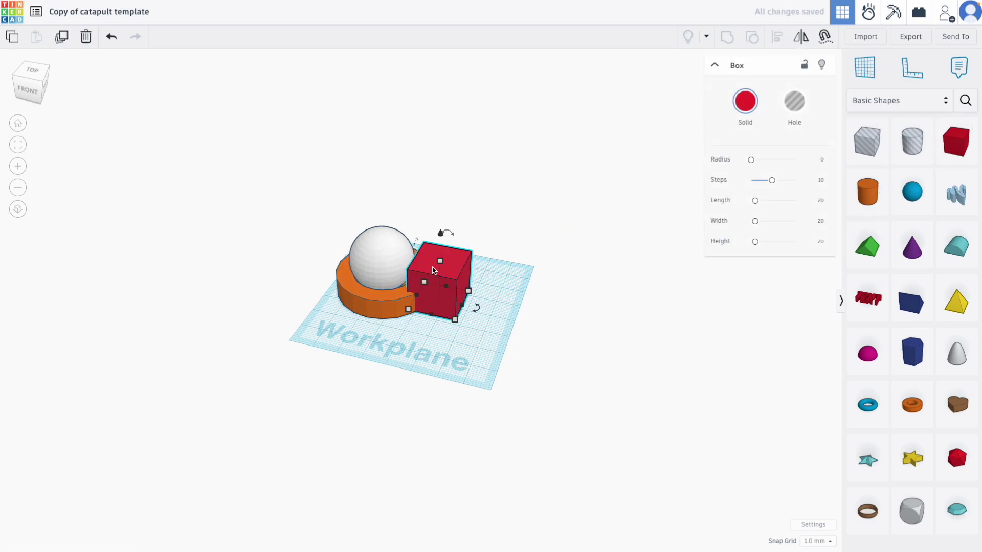
left_click_drag(458, 286, 513, 311)
left_click(412, 302, "shift")
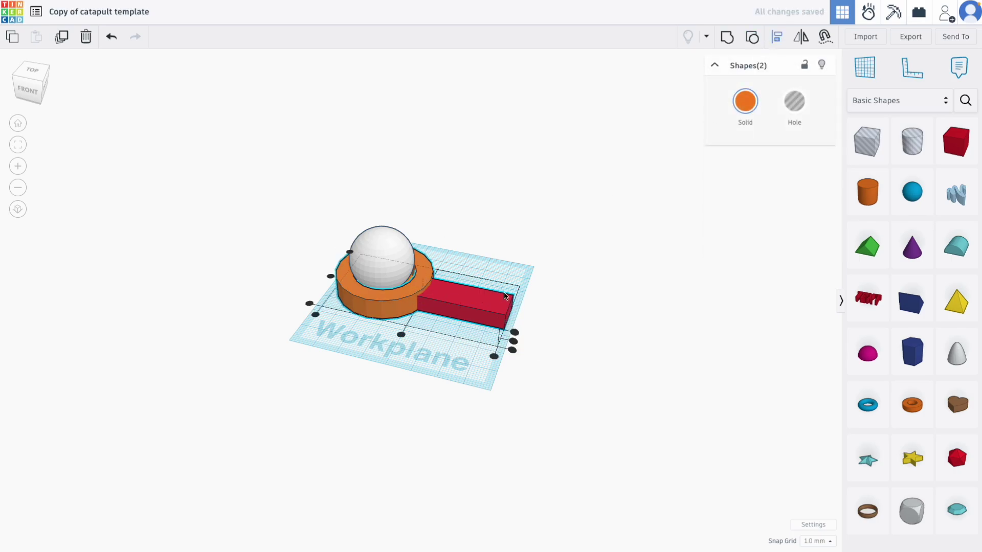
key("ctrl+g")
left_click(589, 258)
right_click_drag(590, 258, 596, 285)
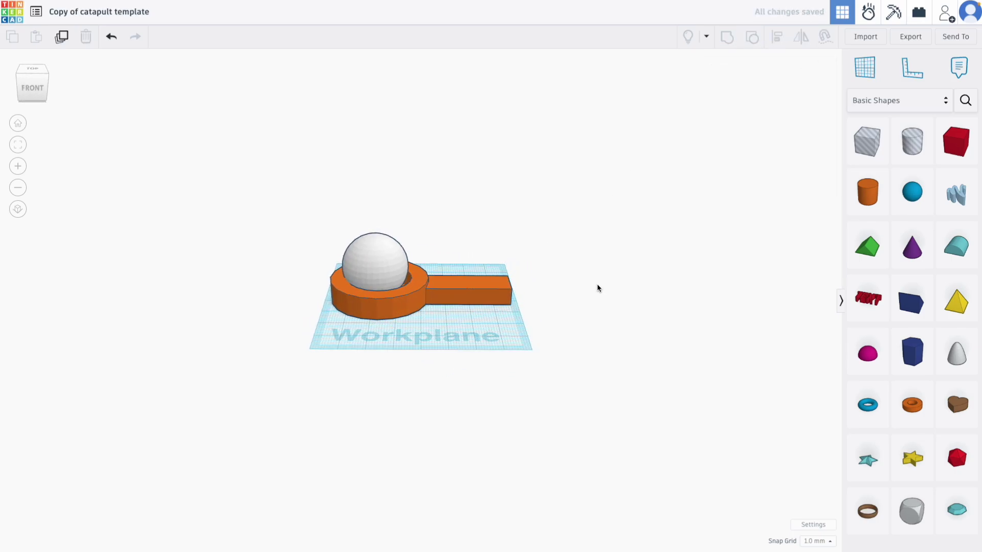
Step: Retitle the design with the student's name
left_click(114, 11)
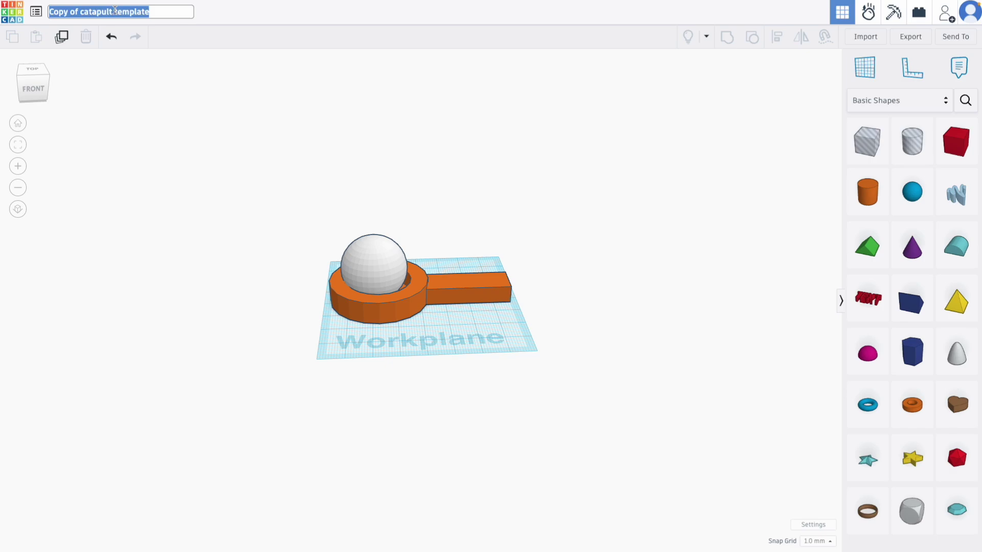
type("jason's catapult")
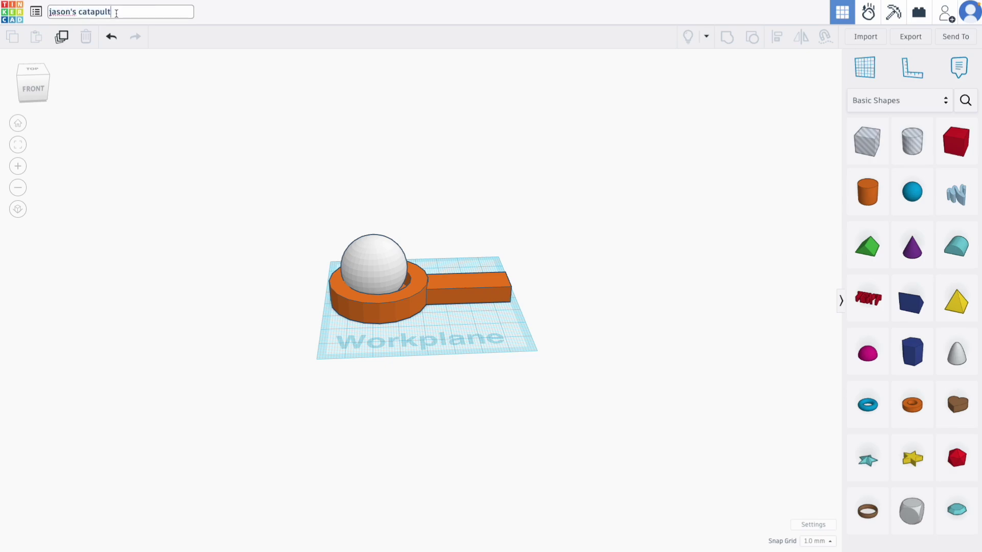
key("Return")
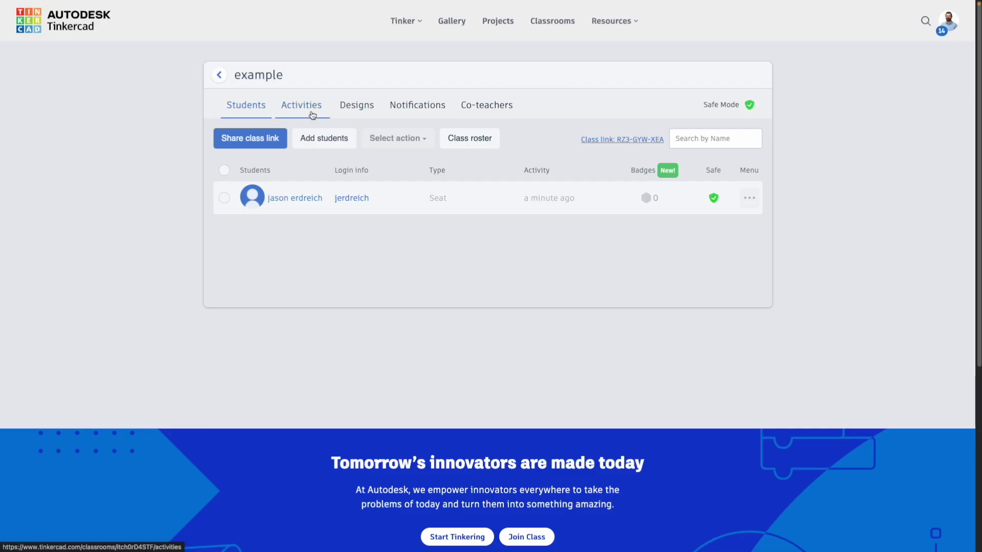
Step: Open the student's catapult remix from the catapult design activity's Student work in the 3D editor
left_click(312, 115)
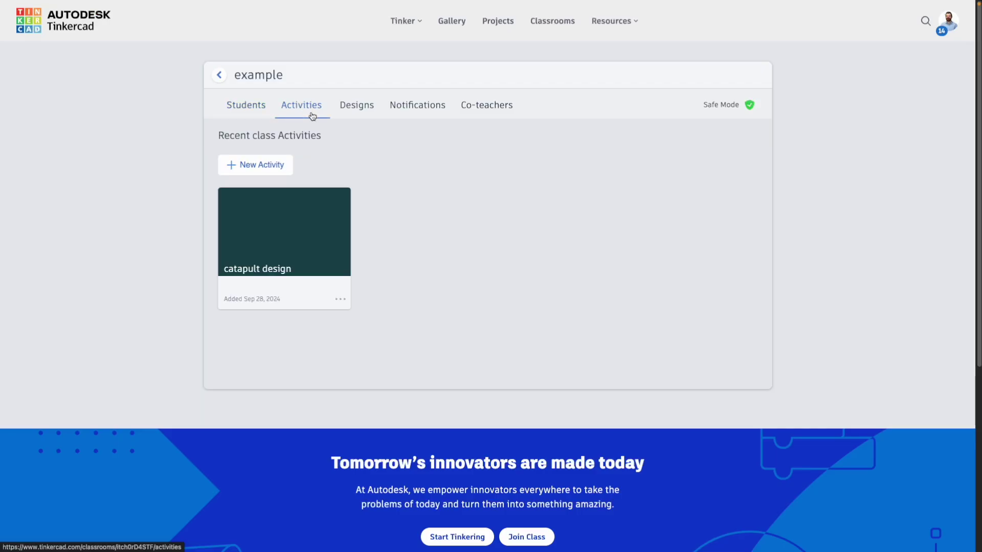
left_click(279, 280)
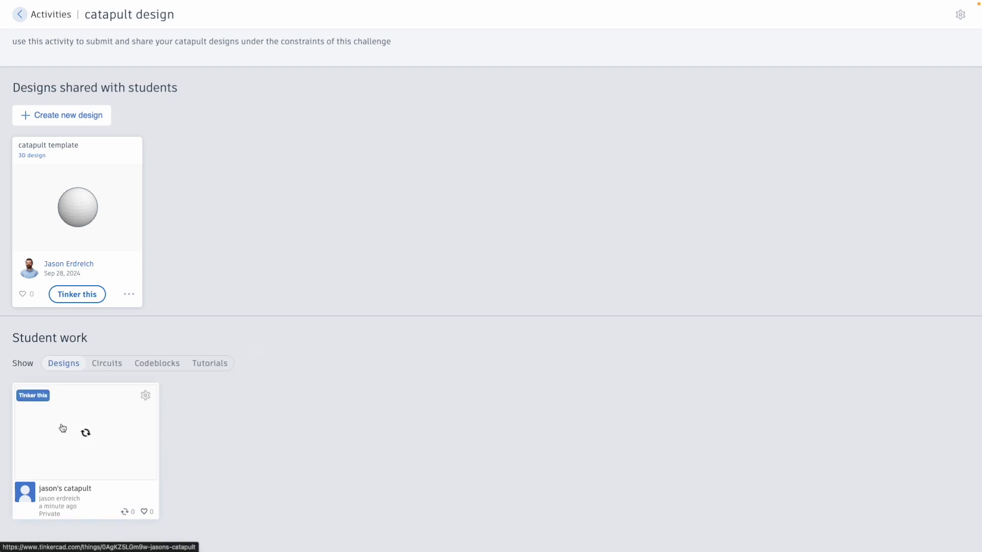
left_click(78, 431)
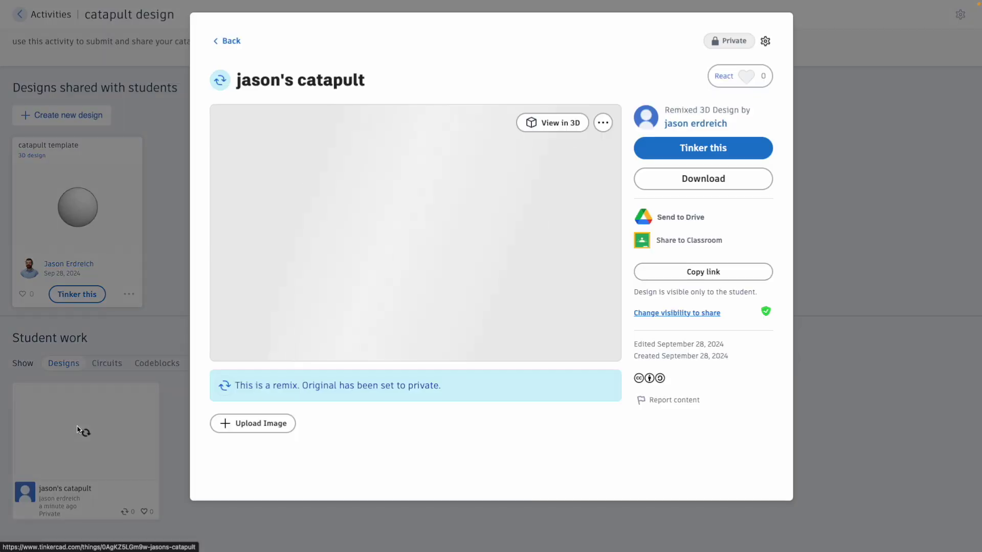
left_click(668, 159)
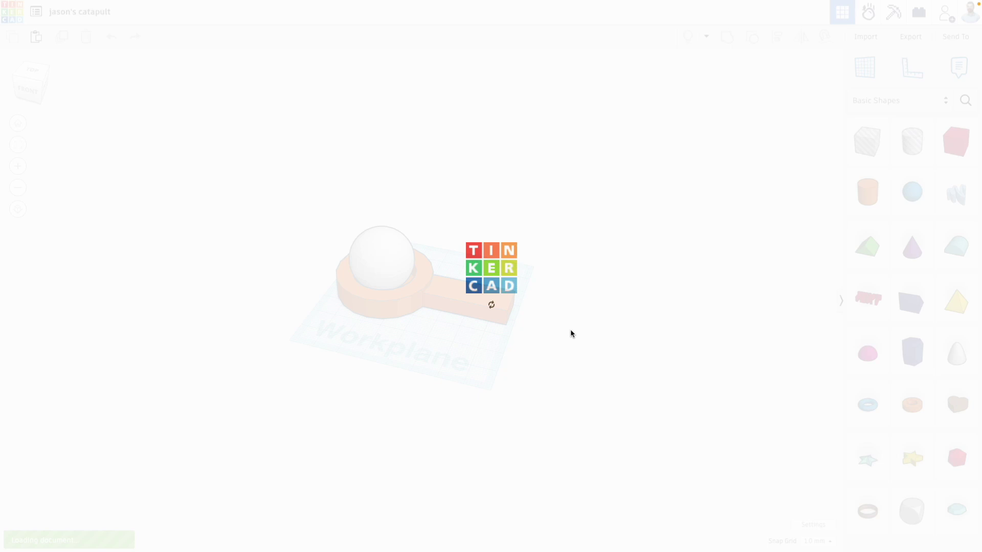
Step: Pin a note reading 'this might need to be extended' on the student's catapult arm
right_click(592, 302)
left_click(516, 271)
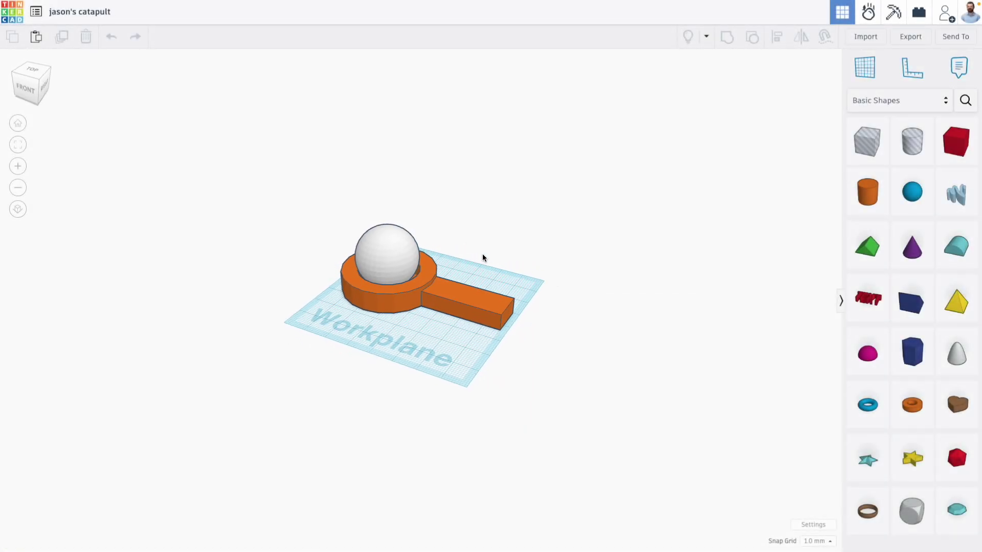
left_click(958, 66)
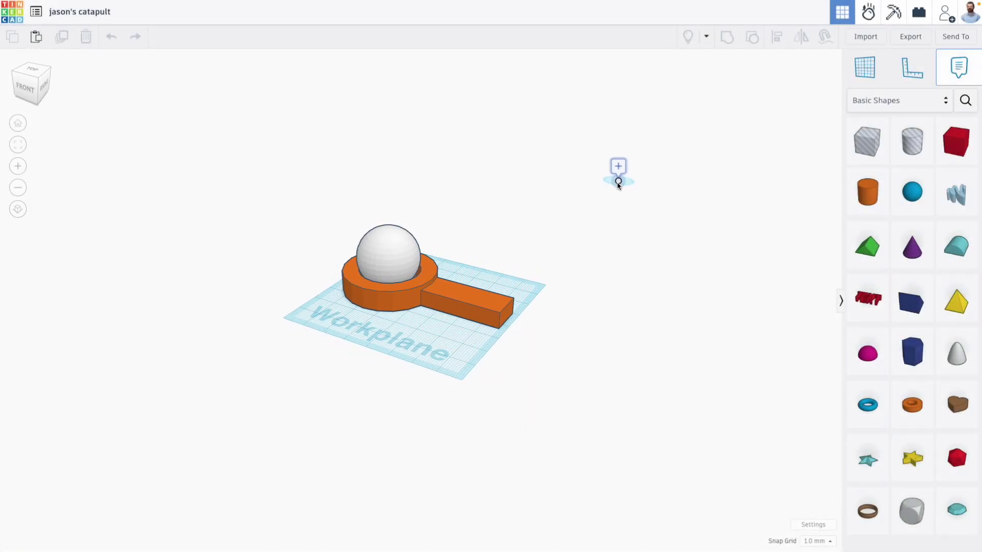
left_click(463, 294)
type("this might need to be extended")
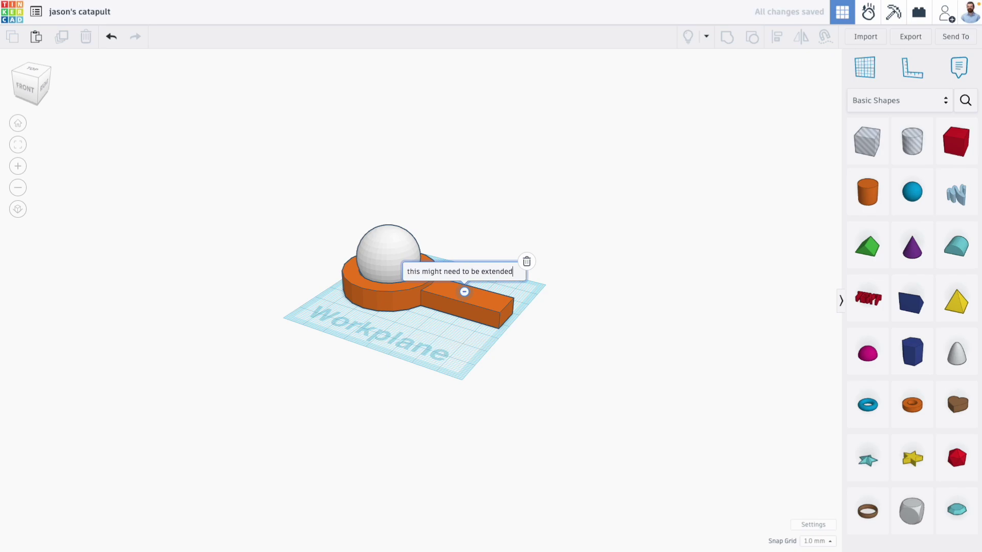
left_click(541, 322)
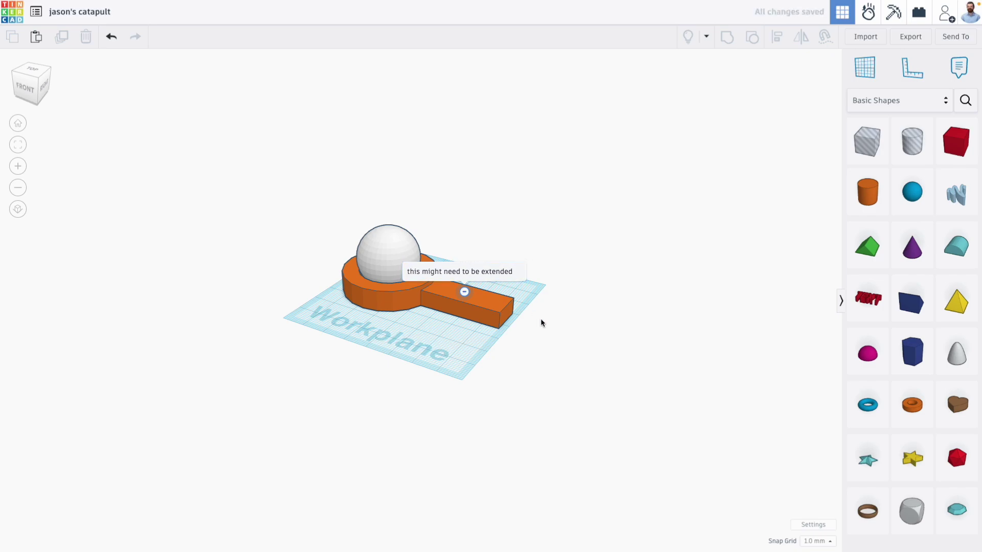
right_click_drag(540, 214, 567, 264)
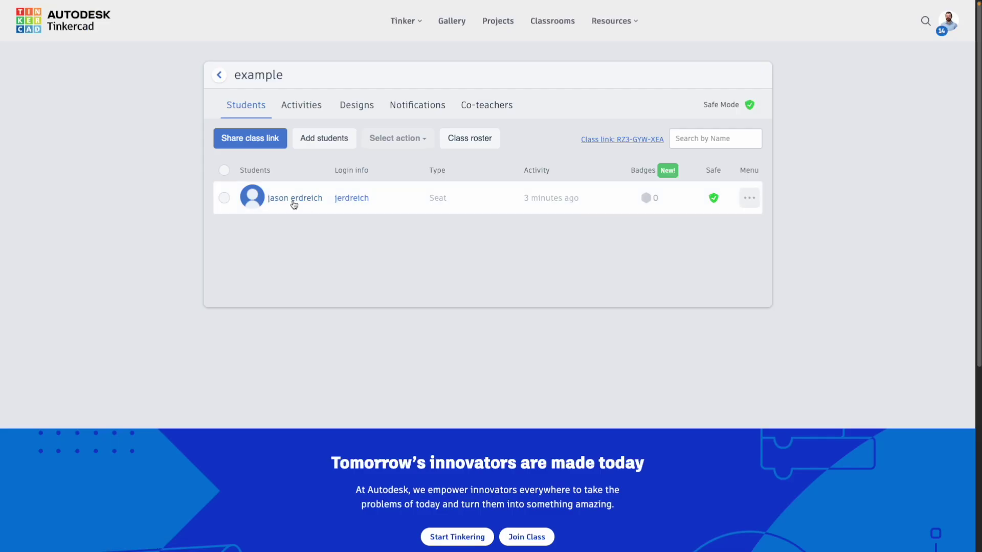
Step: Check the student's profile, then award them the 3D Printing badge from the example class roster
left_click(294, 199)
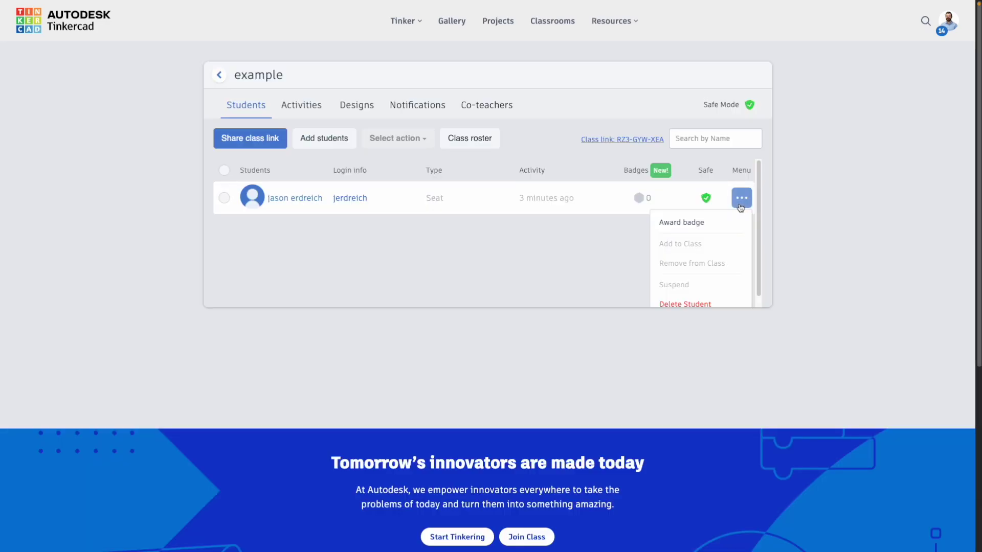
left_click(748, 199)
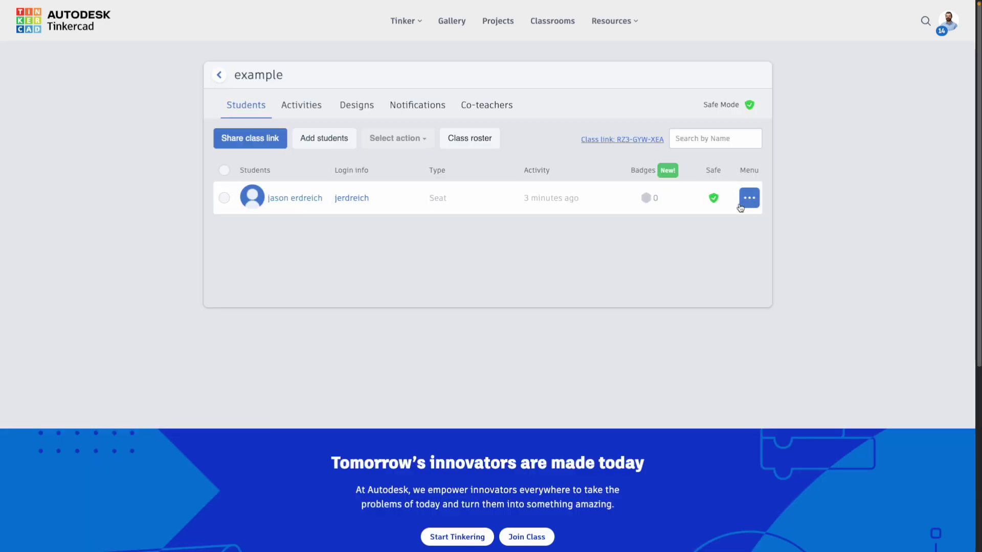
left_click(748, 199)
left_click(706, 221)
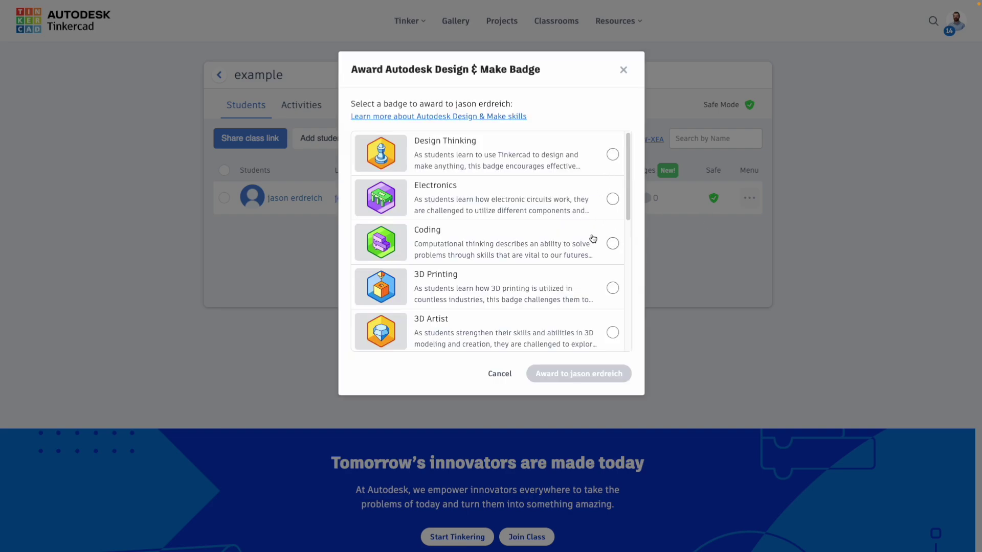
left_click(612, 287)
left_click(566, 373)
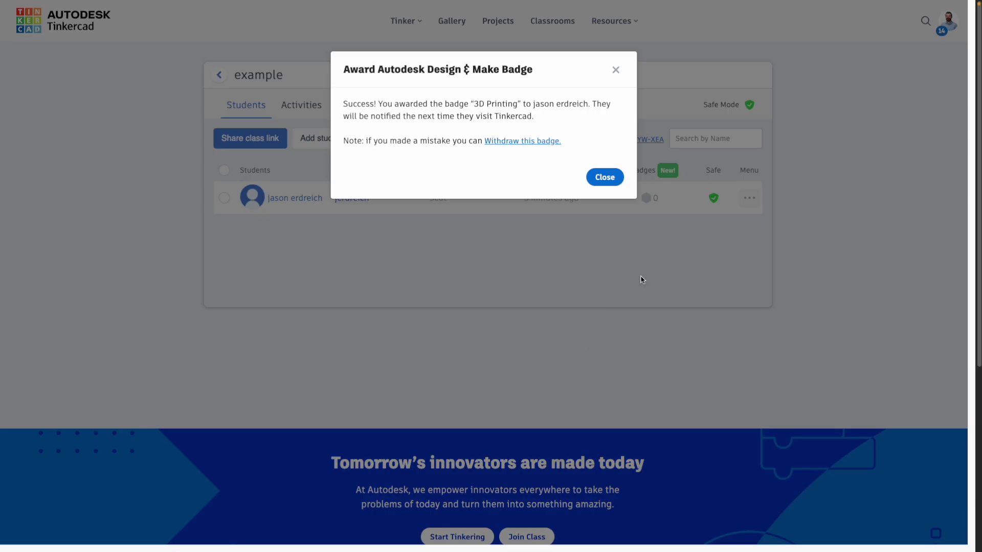
left_click(612, 177)
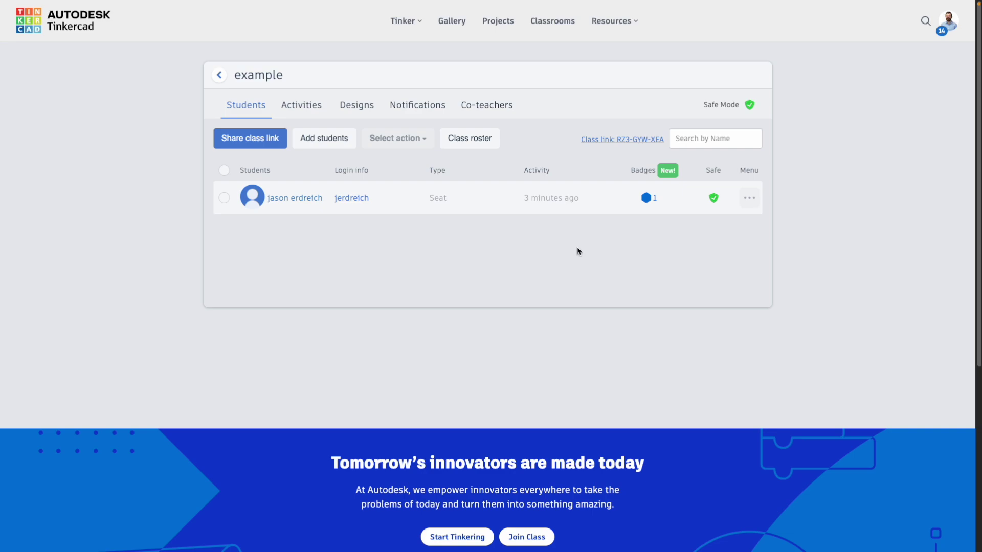
scroll(578, 251, "down", 1)
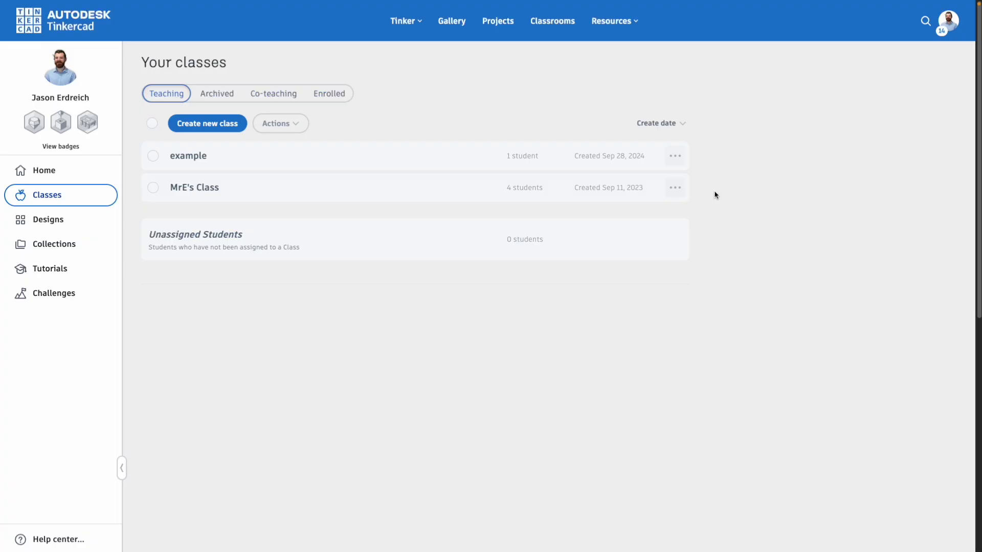
Step: Delete the example class and switch to the Enrolled classes list
left_click(682, 160)
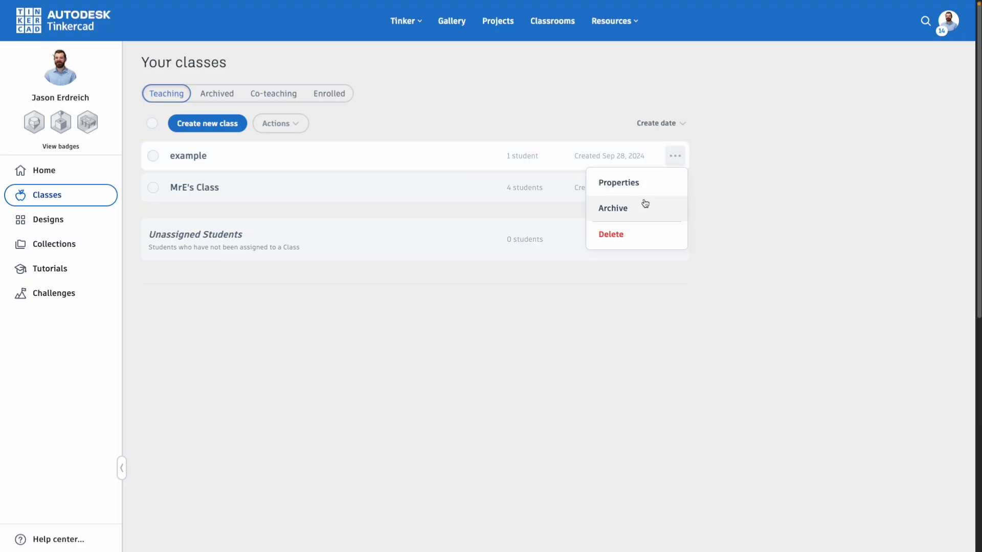
left_click(640, 226)
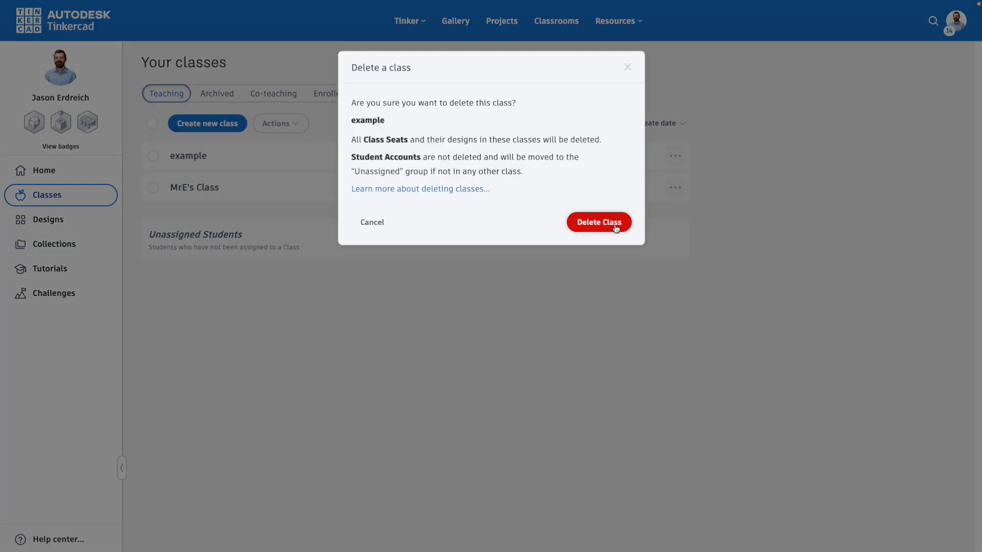
left_click(615, 225)
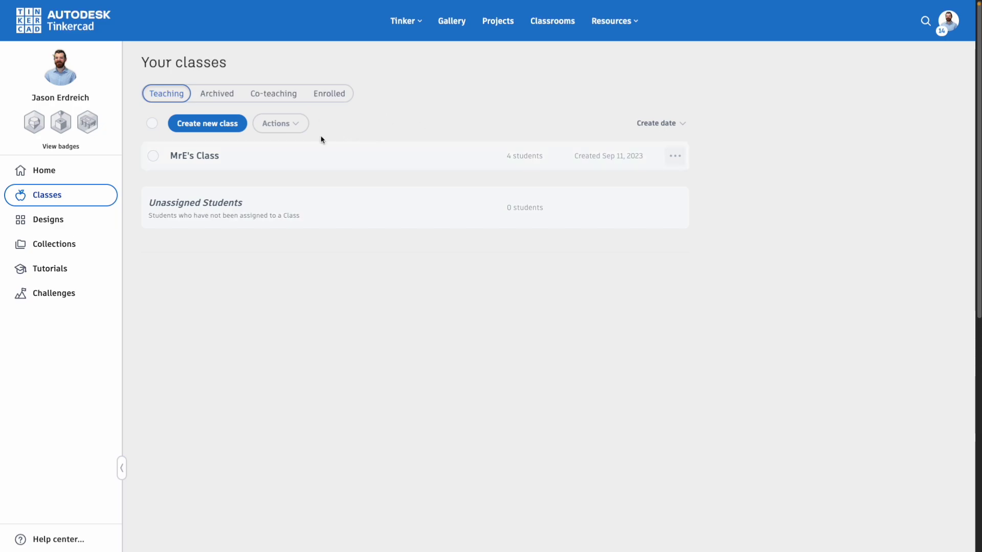
left_click(338, 97)
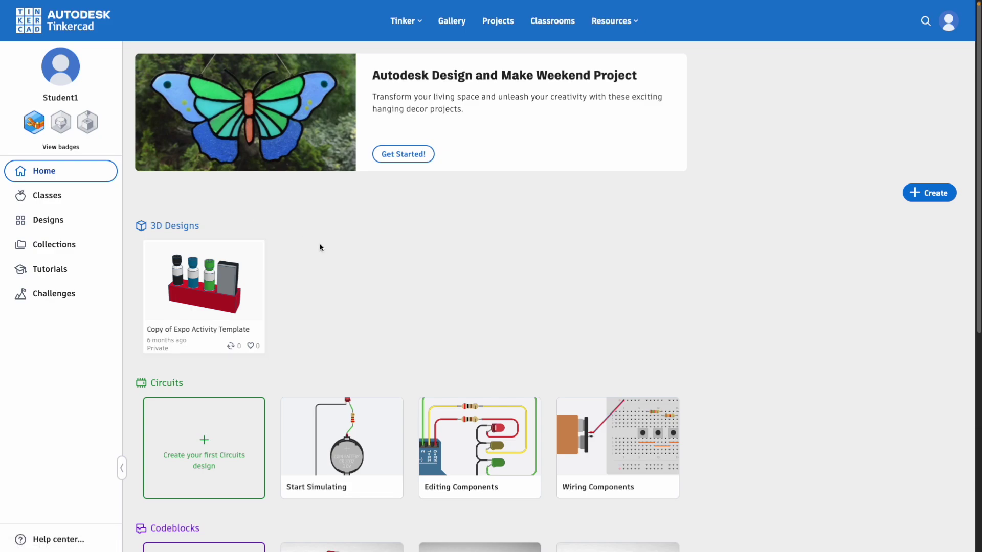
Step: Scroll the student dashboard to view the 'Copy of Expo Activity Template' design and 3D Printing badge
scroll(321, 247, "down", 1)
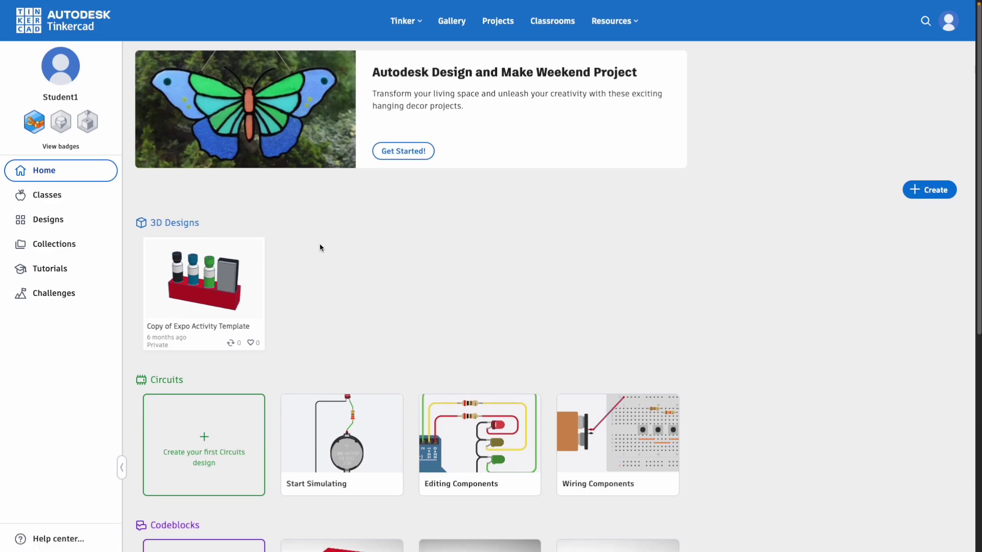